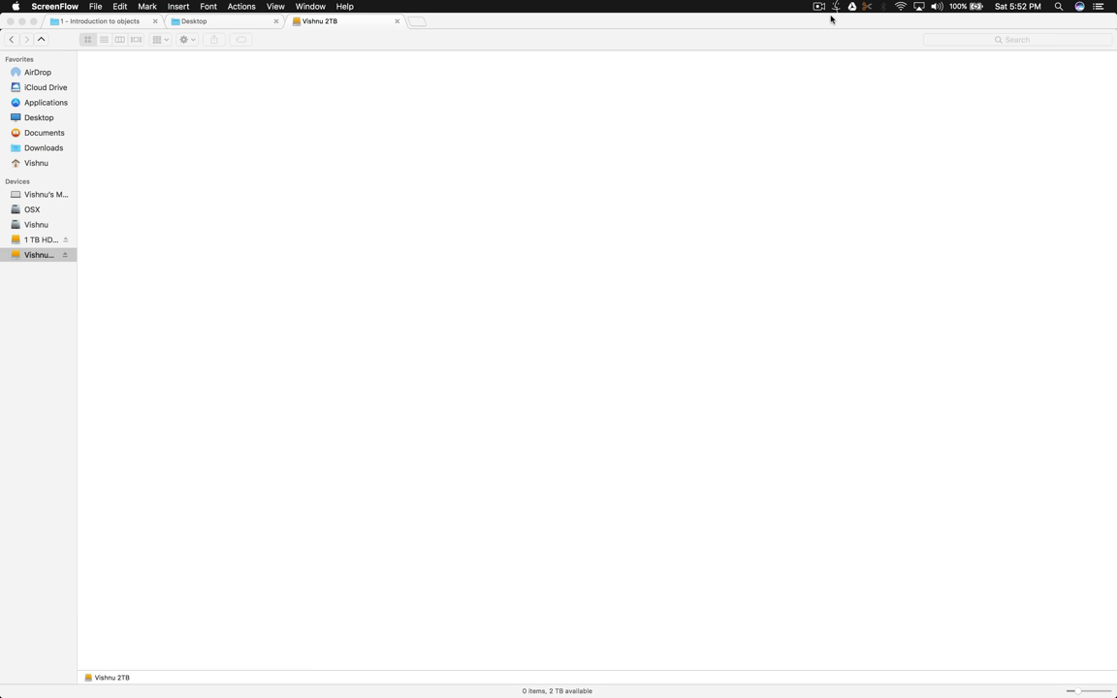
# Bring up Spotlight search over the empty Vishnu 2TB Finder window
pyautogui.press('super+space')
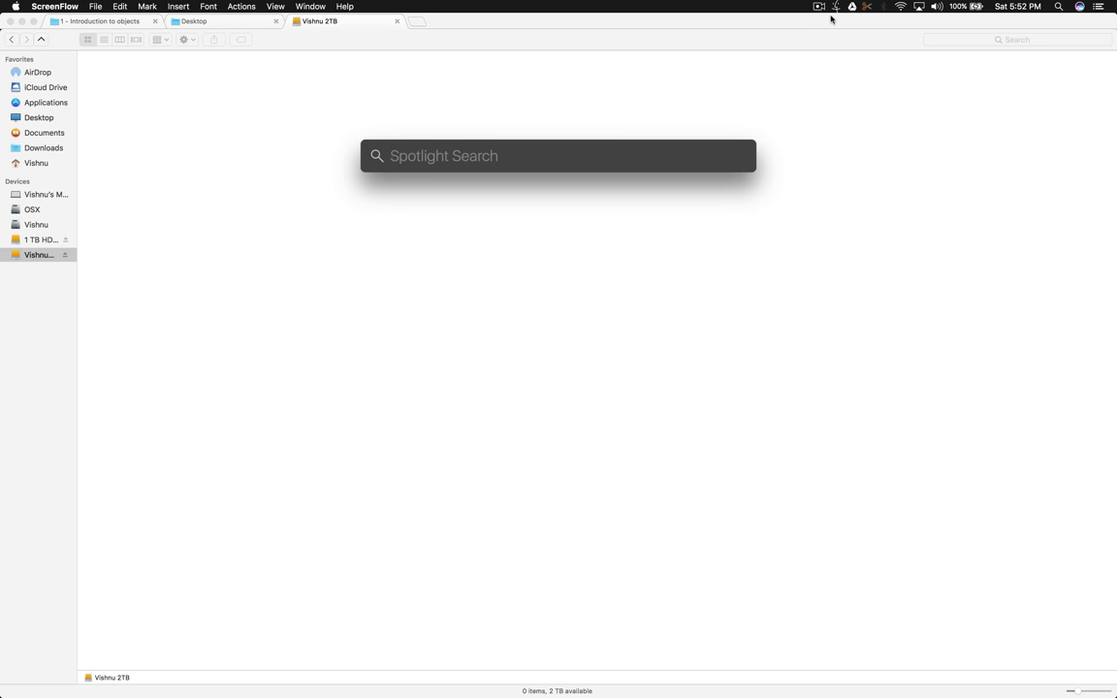
# Launch Disk Utility from Spotlight by searching 'dis' and reposition its window
pyautogui.write('dis')
pyautogui.press('Return')
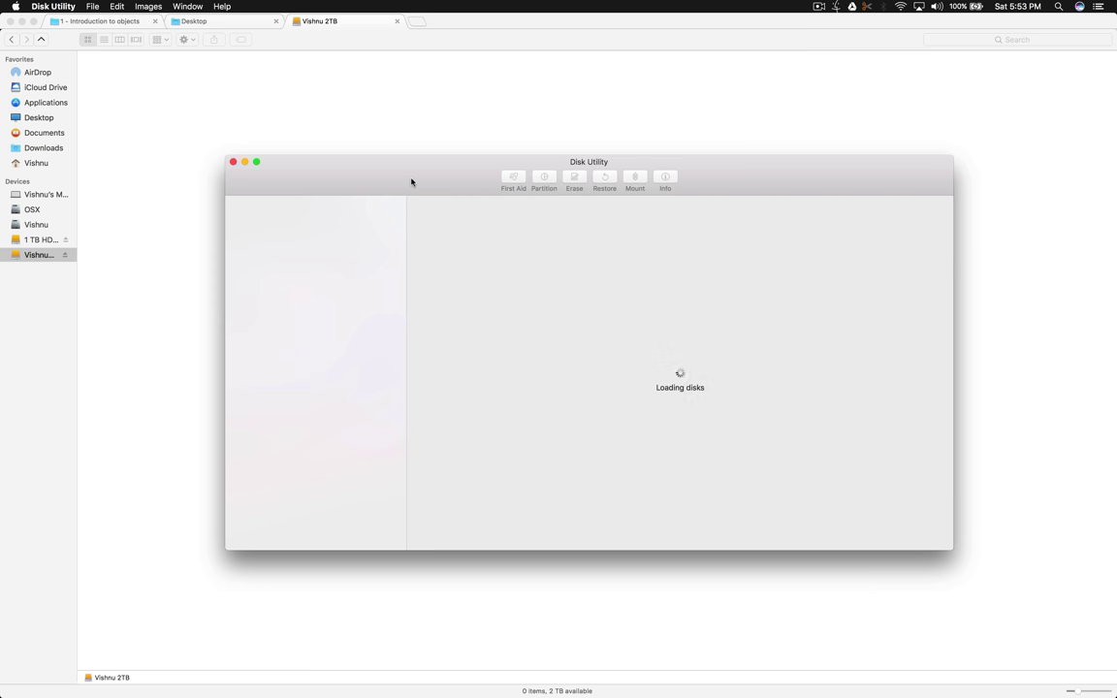
pyautogui.moveTo(411, 181); pyautogui.dragTo(399, 157)
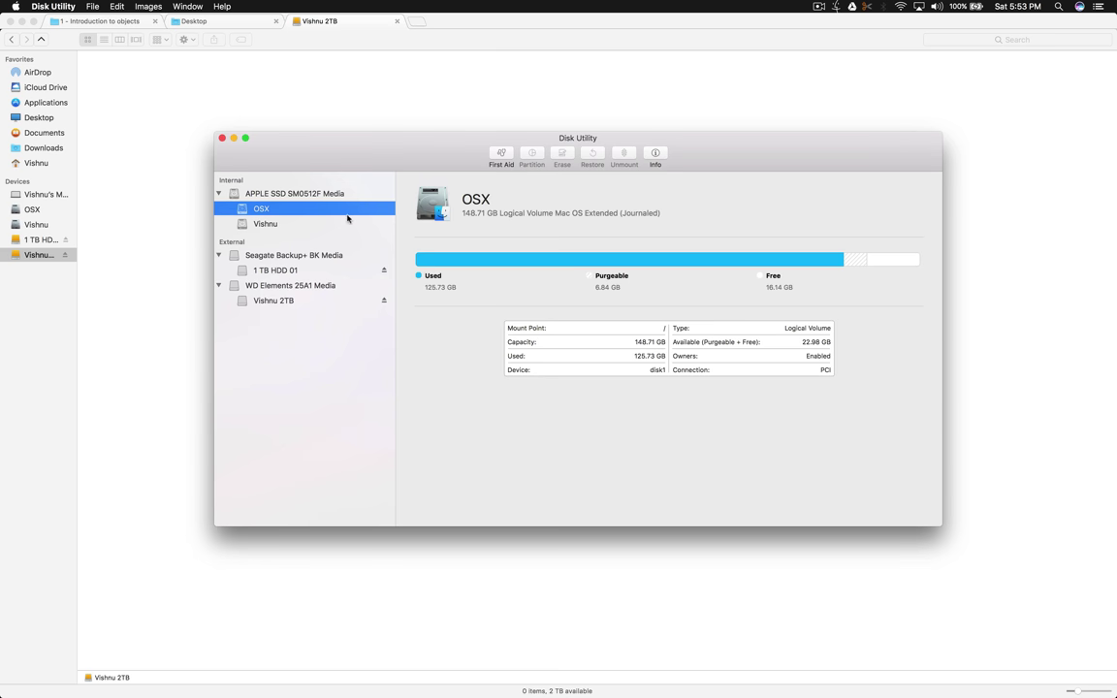
# Review Seagate Backup+, 1 TB HDD 01, WD Elements and Vishnu 2TB, ending on WD Elements 25A1 Media
pyautogui.click(298, 259)
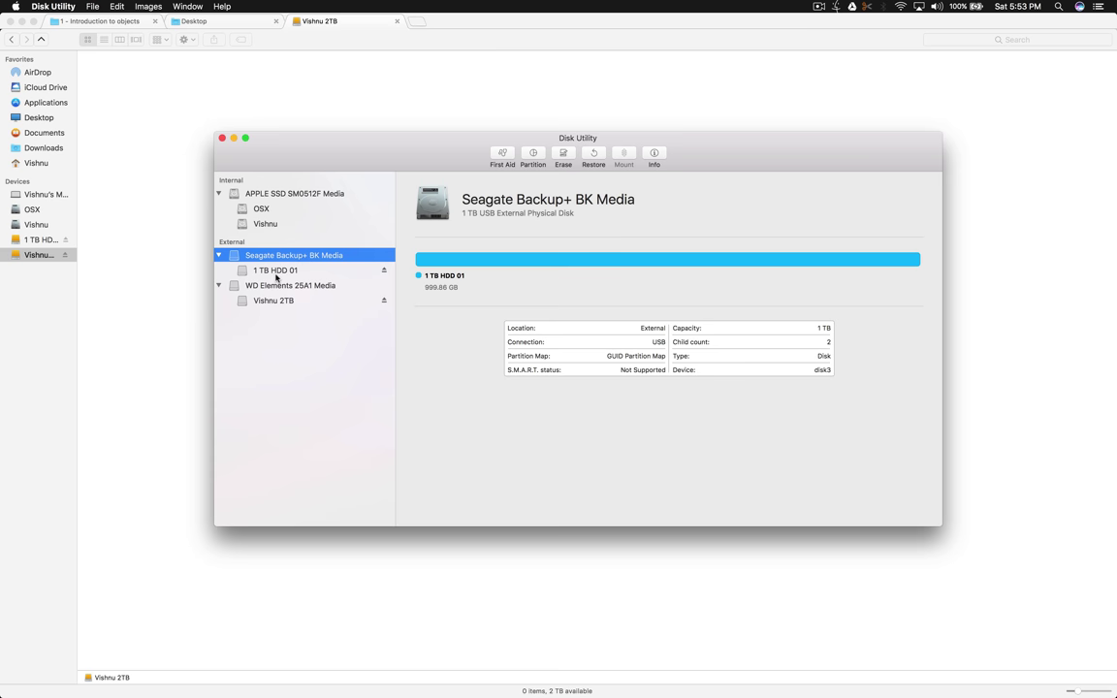
pyautogui.click(275, 273)
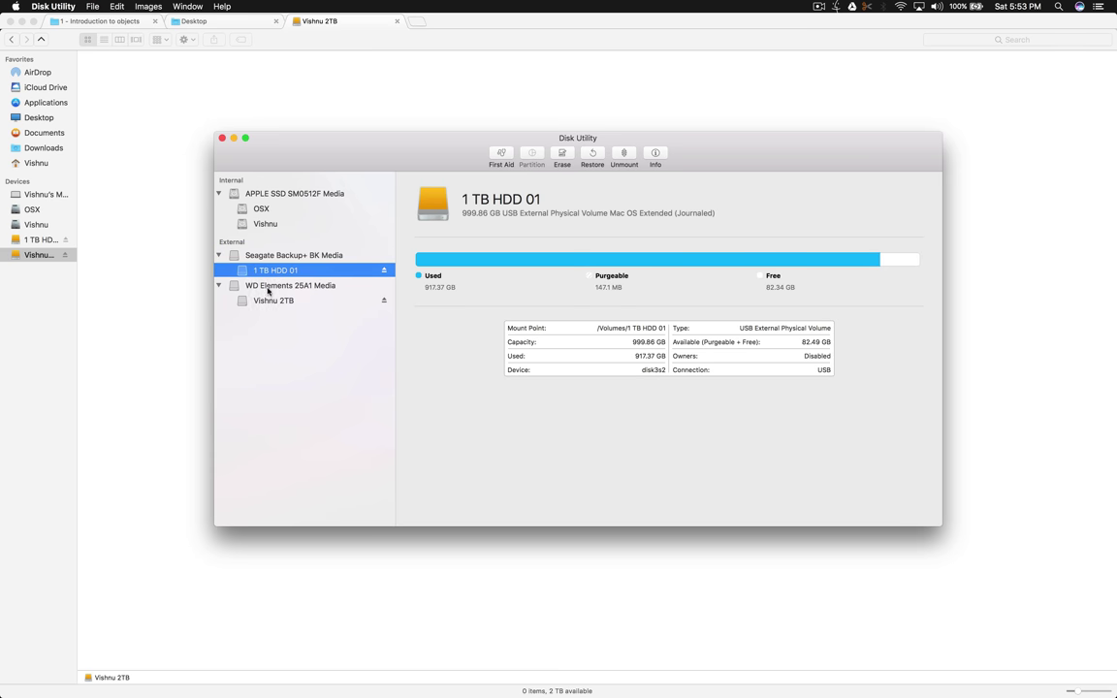
pyautogui.click(271, 285)
pyautogui.click(273, 300)
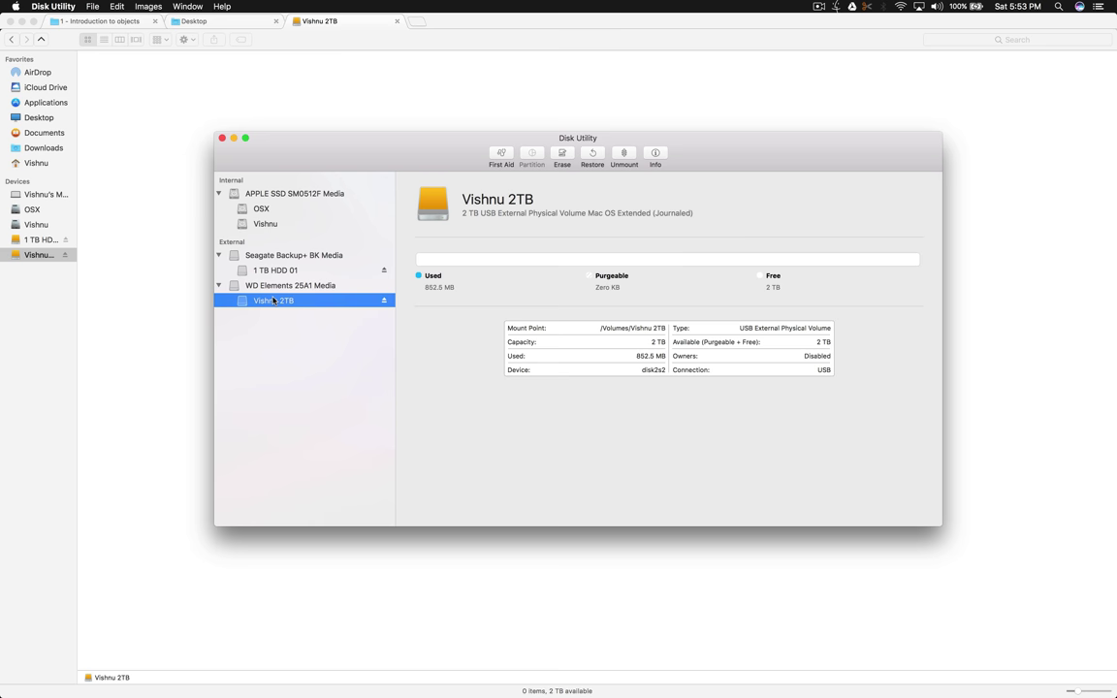
pyautogui.click(274, 272)
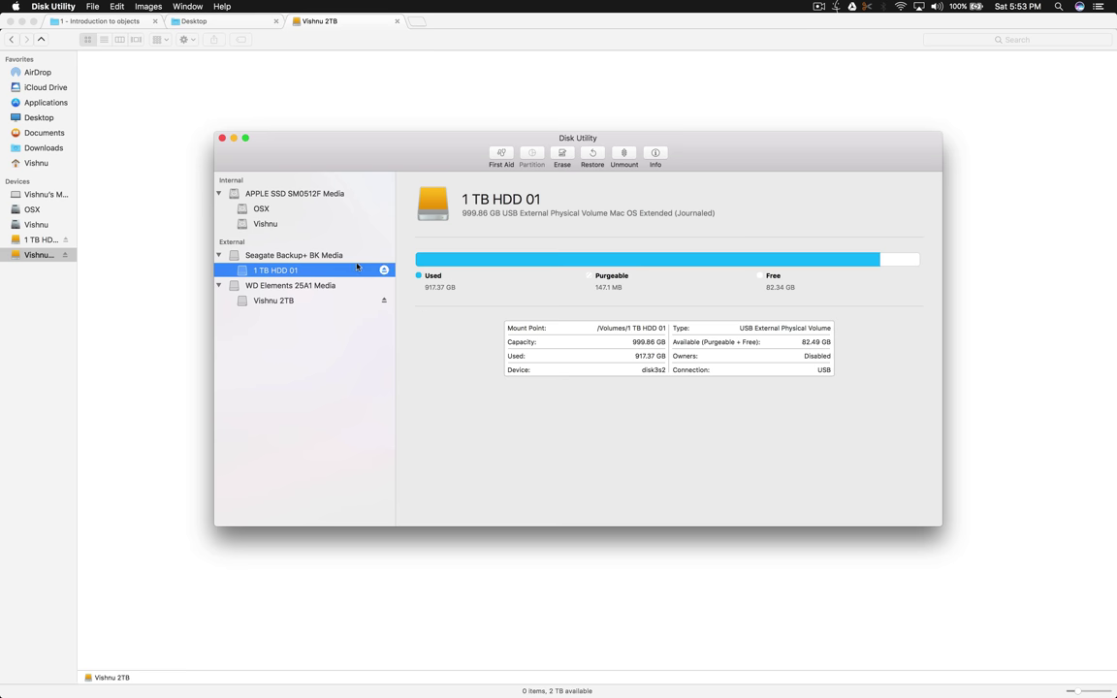
pyautogui.click(287, 256)
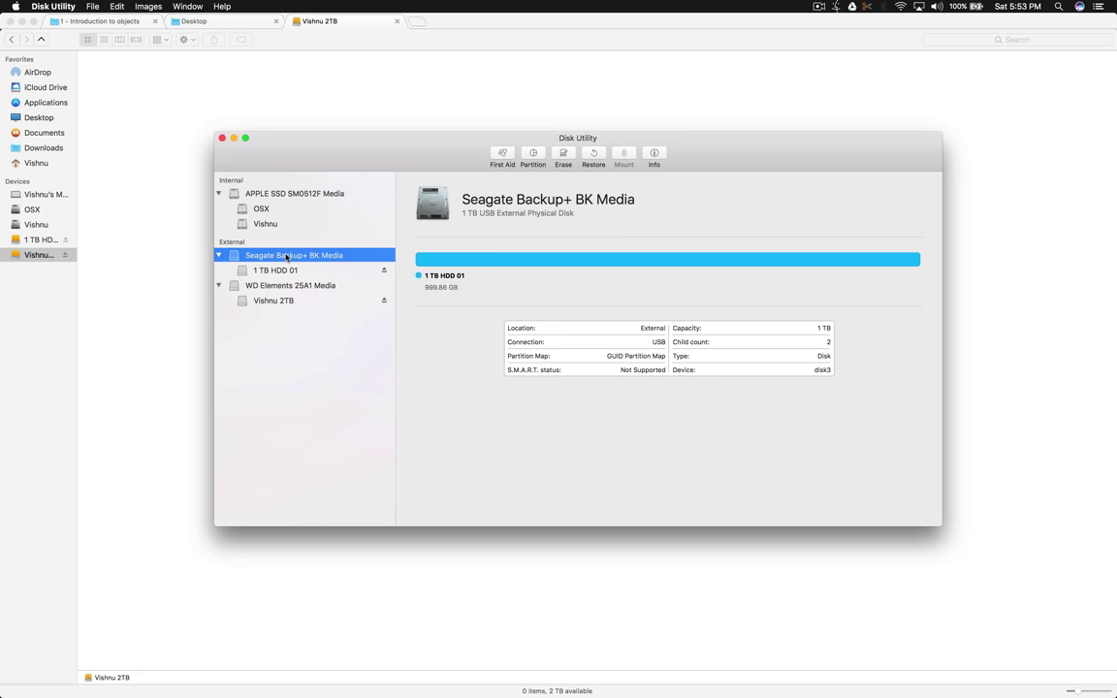
pyautogui.click(277, 287)
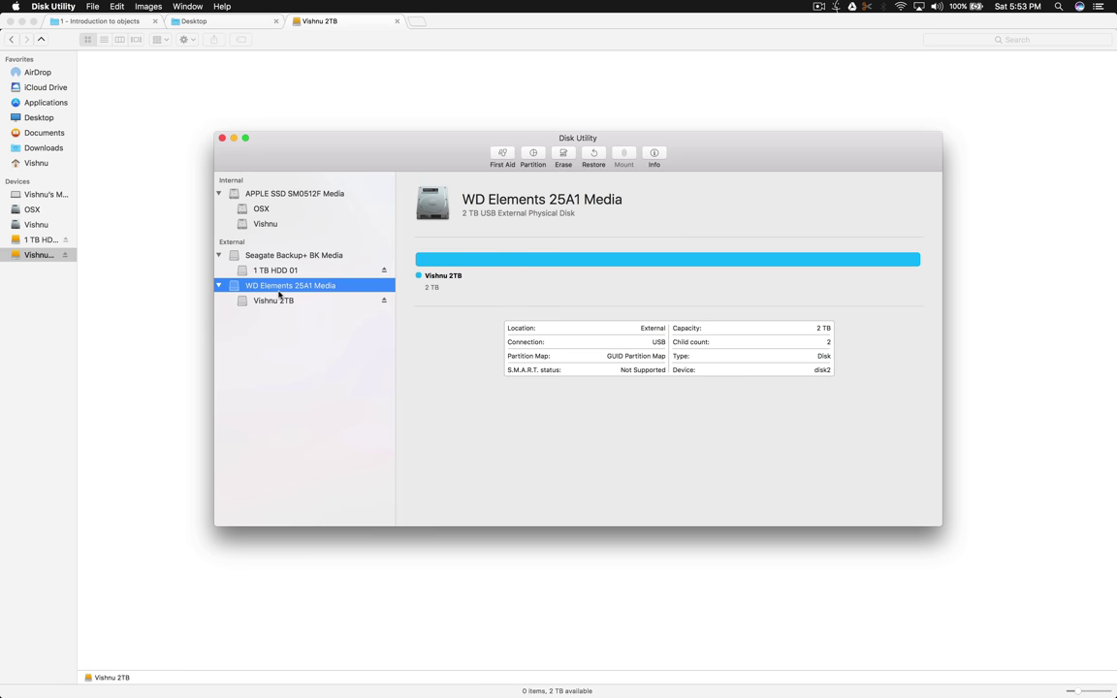
pyautogui.click(275, 301)
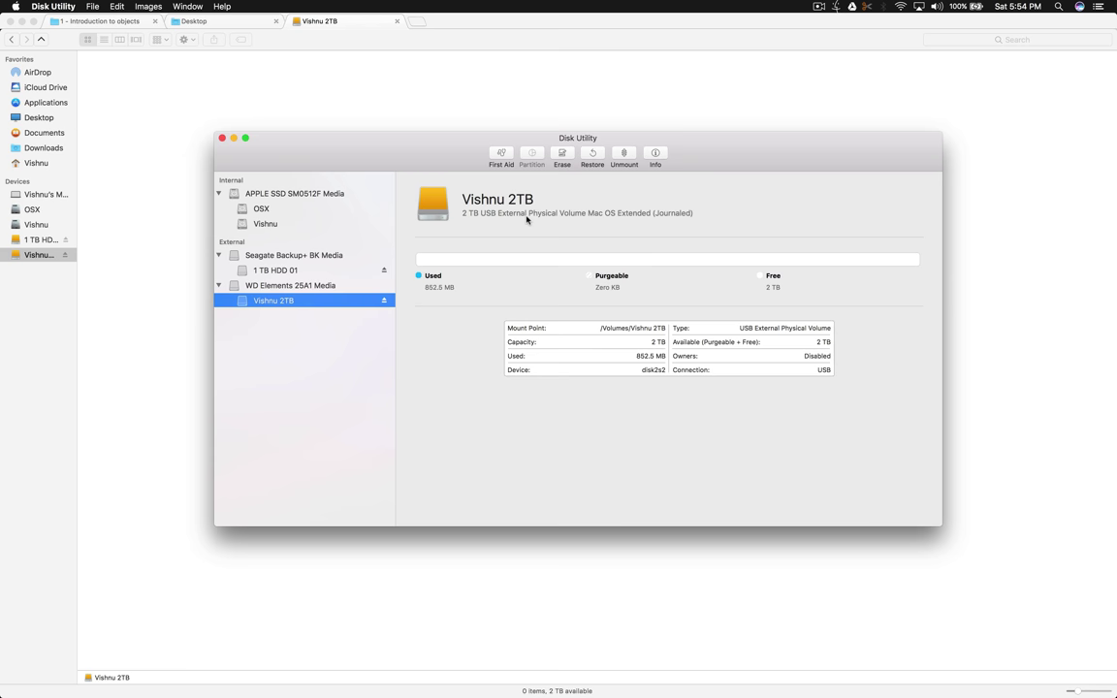
pyautogui.click(291, 285)
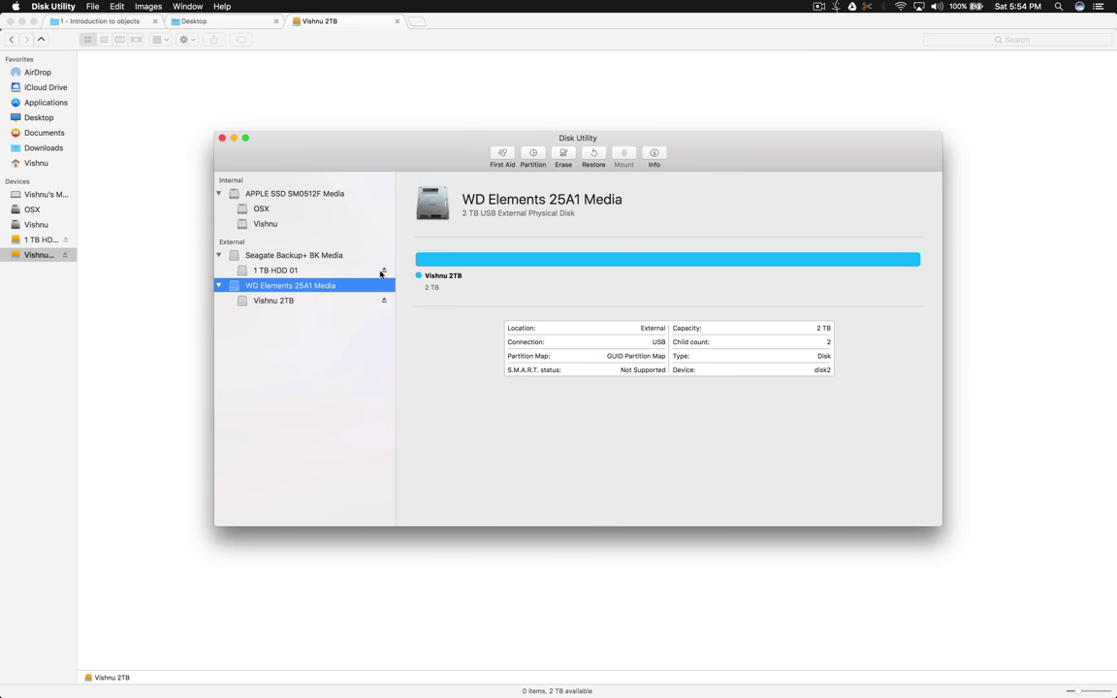
# Start partitioning the WD Elements disk and shrink the Vishnu 2TB volume to 1 TB
pyautogui.click(534, 156)
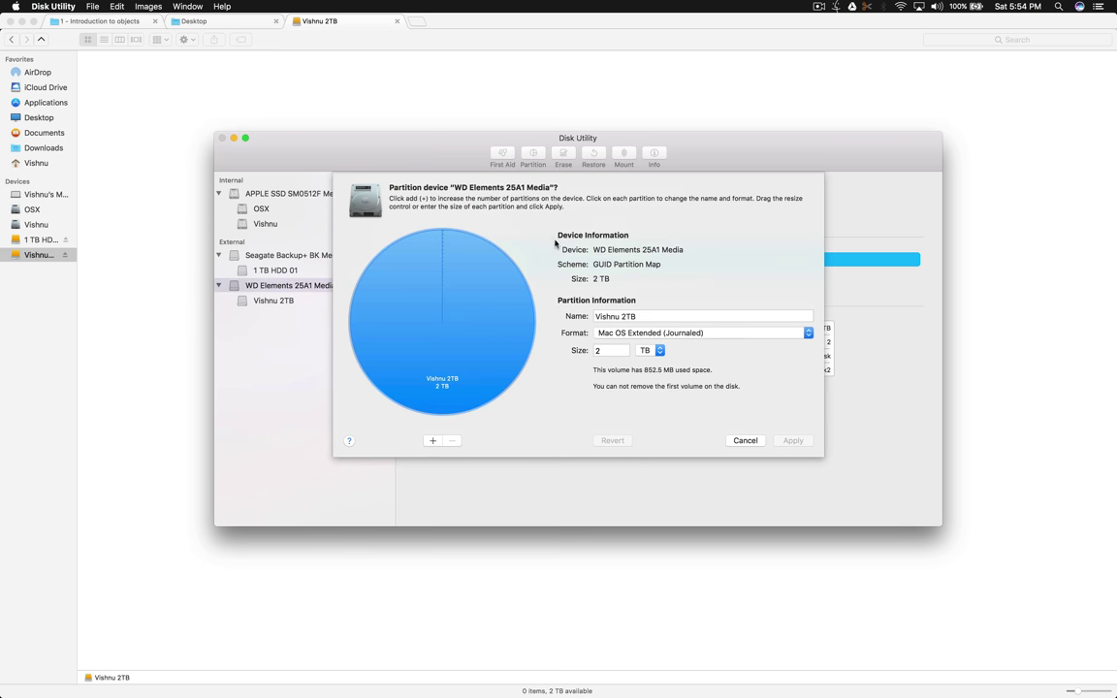
pyautogui.doubleClick(610, 351)
pyautogui.write('1')
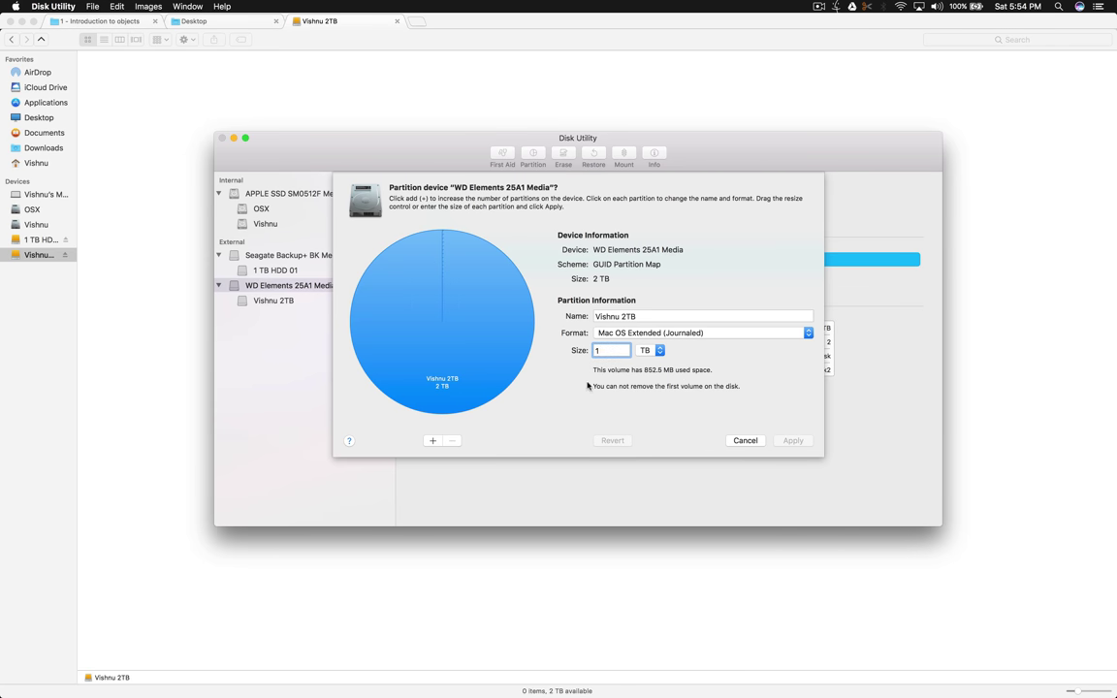
# Add a second partition in the freed 1 TB and name it Backup1
pyautogui.click(432, 440)
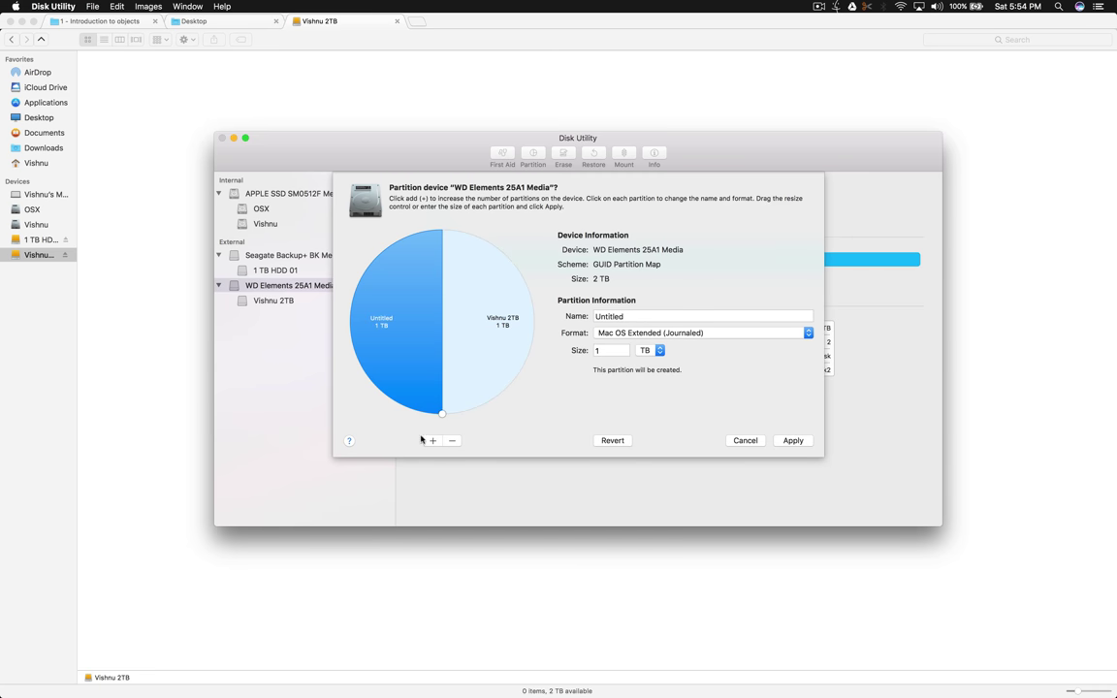
pyautogui.click(627, 351)
pyautogui.doubleClick(622, 315)
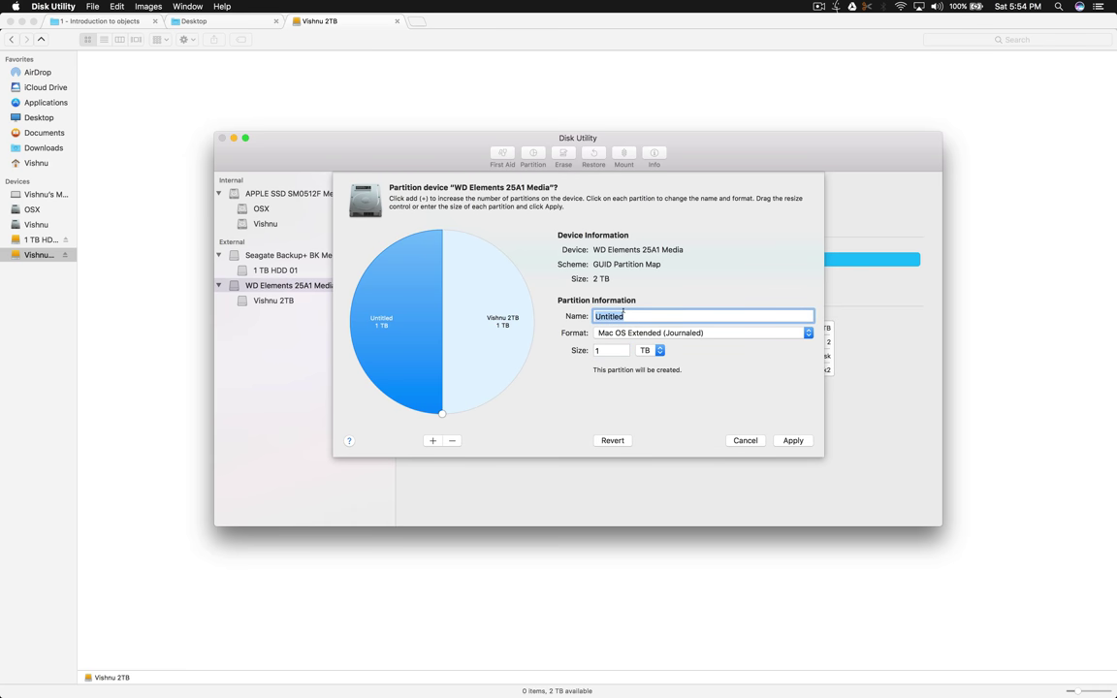
pyautogui.write('Ra')
pyautogui.press('BackSpace')
pyautogui.press('BackSpace')
pyautogui.write('Backup1')
# Apply and confirm the two-partition layout on the WD Elements disk
pyautogui.click(793, 441)
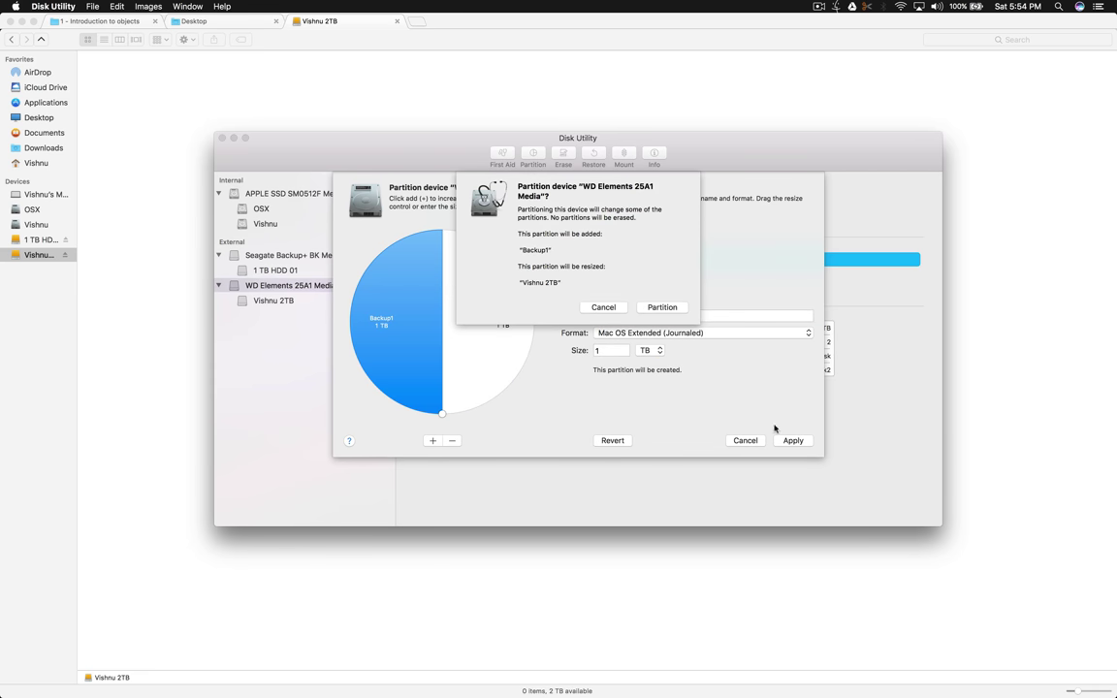
pyautogui.click(649, 309)
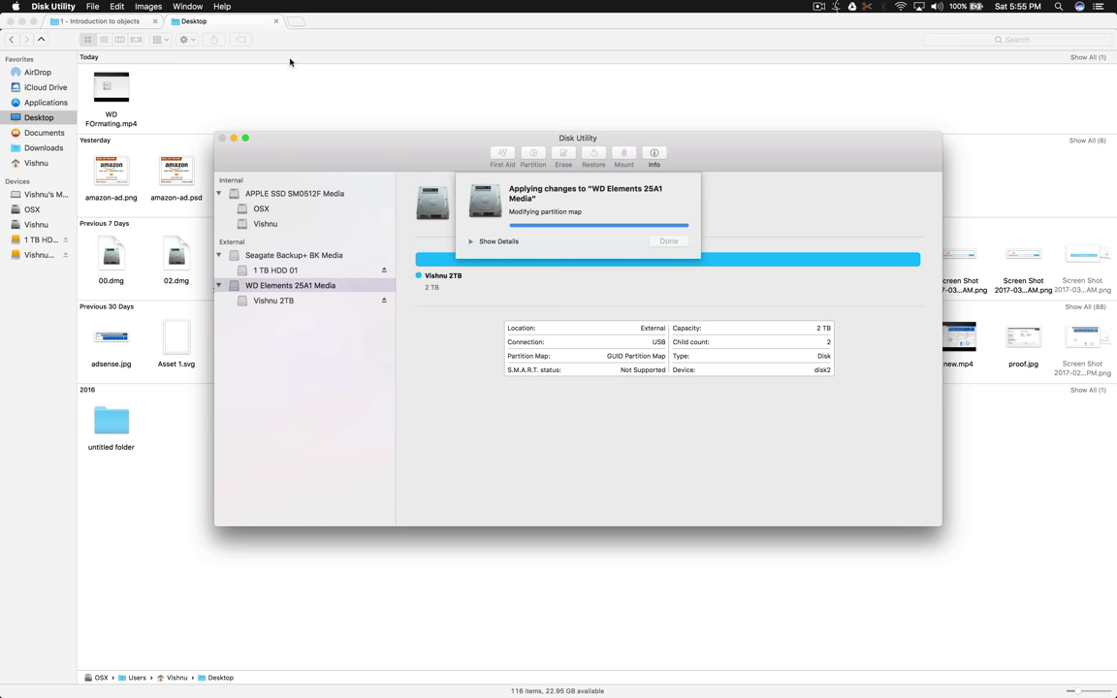
pyautogui.click(295, 21)
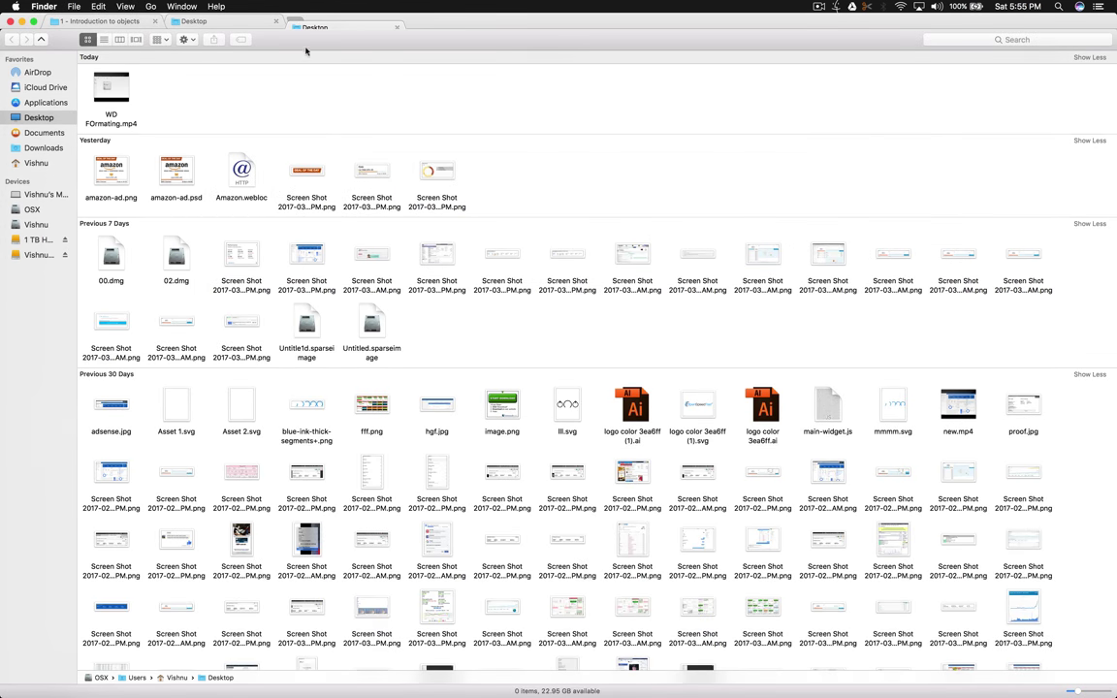
pyautogui.hotkey('ctrl', 'Up')
pyautogui.click(384, 187)
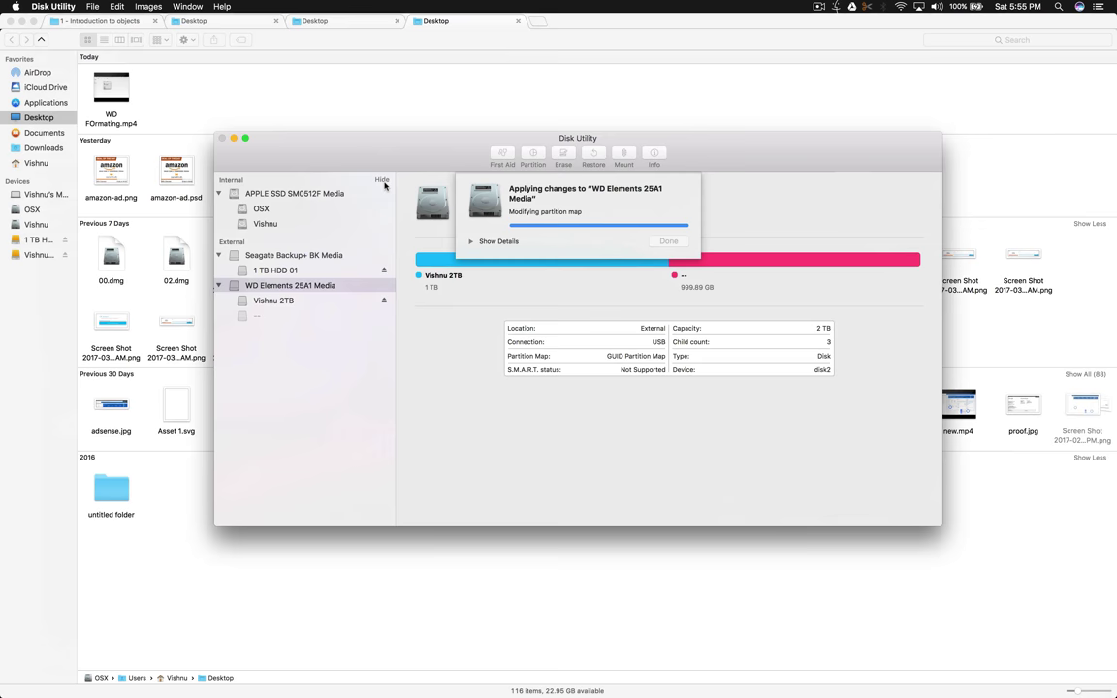
pyautogui.hotkey('ctrl', 'Up')
pyautogui.click(402, 481)
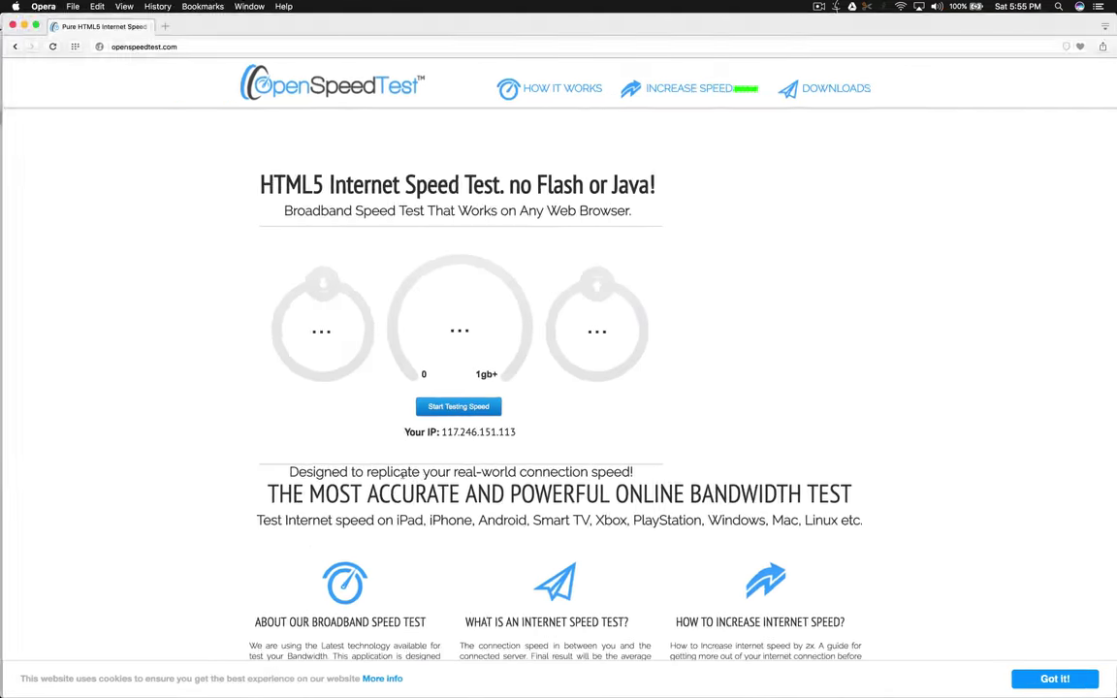
pyautogui.hotkey('ctrl', 'Up')
pyautogui.click(419, 240)
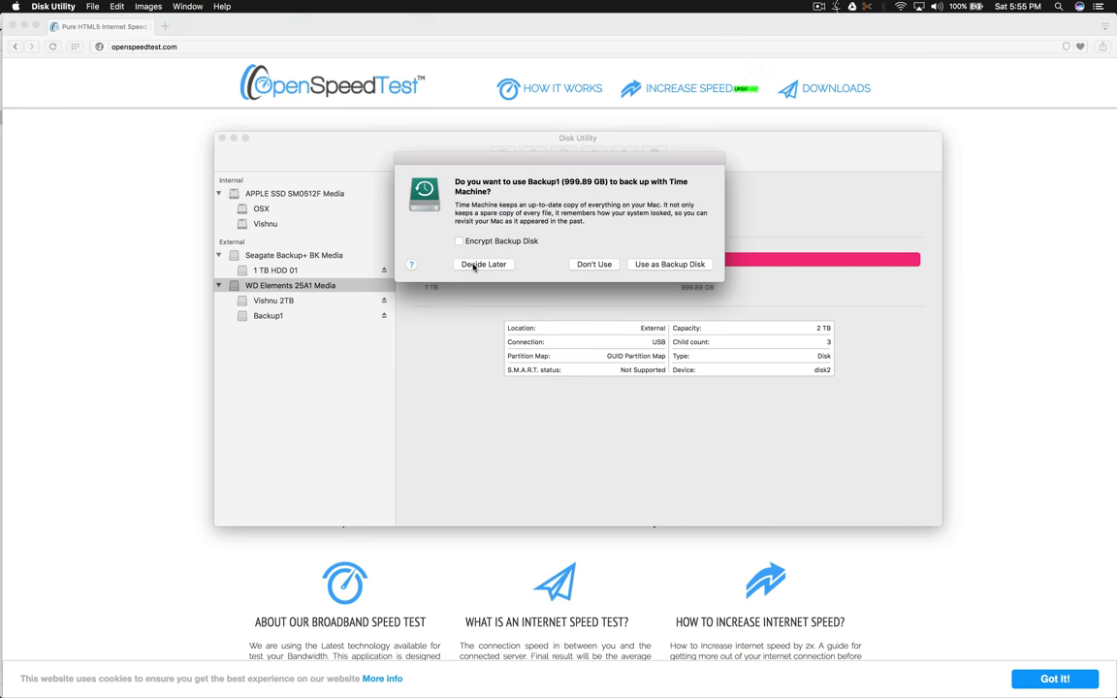
# Postpone the Time Machine prompt for Backup1, dismiss the success report, and view Vishnu 2TB
pyautogui.click(473, 263)
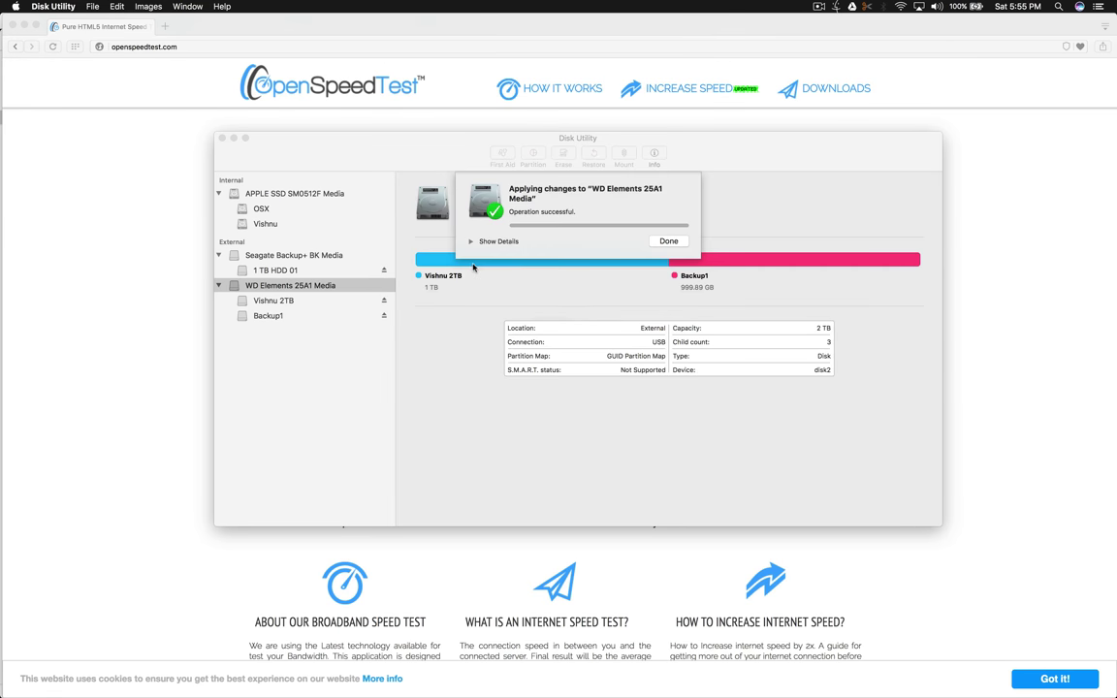
pyautogui.click(667, 240)
pyautogui.click(288, 308)
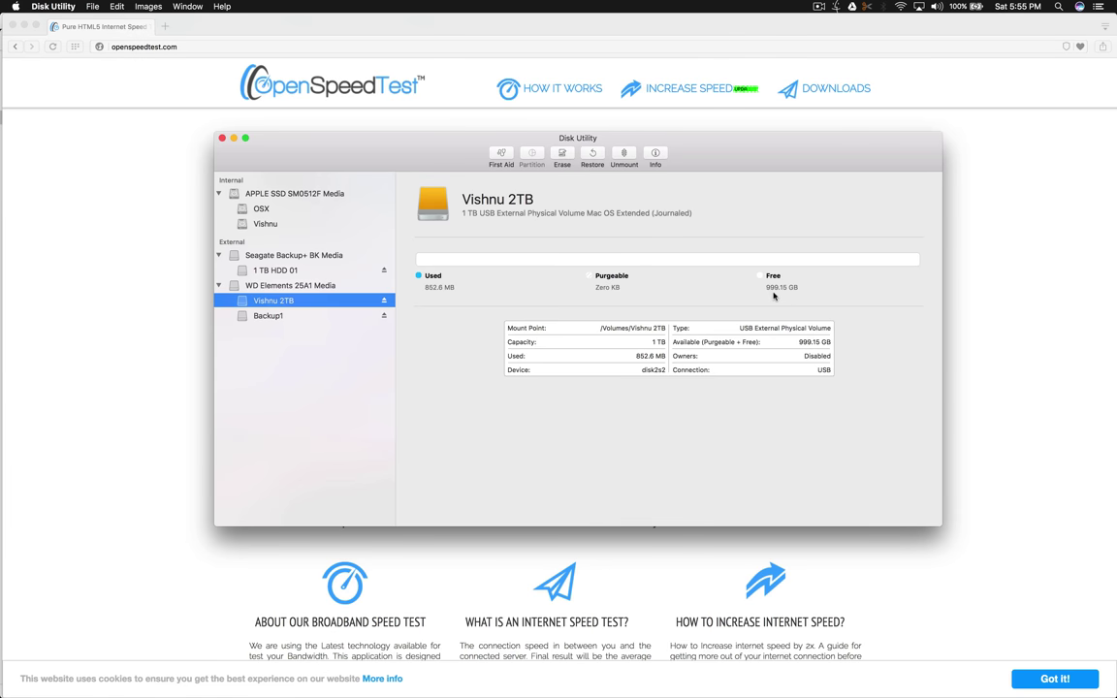
# Check Backup1, 1 TB HDD 01 and Vishnu 2TB, then start copying 1 TB HDD 01's folders to Vishnu 2TB
pyautogui.click(252, 320)
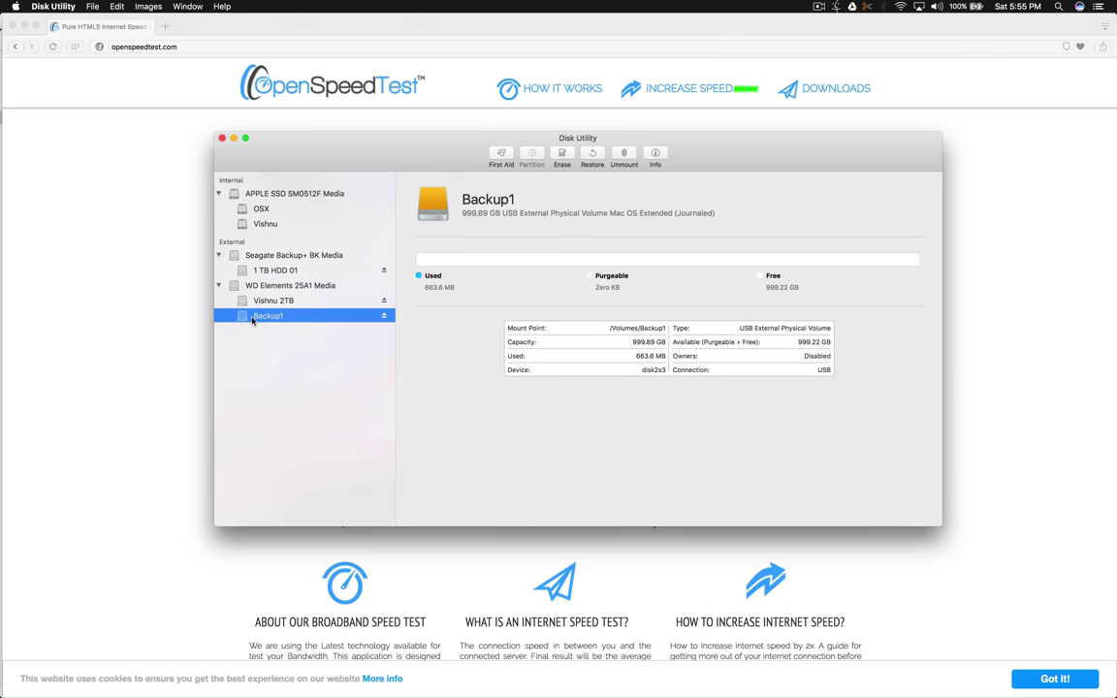
pyautogui.click(284, 271)
pyautogui.click(452, 288)
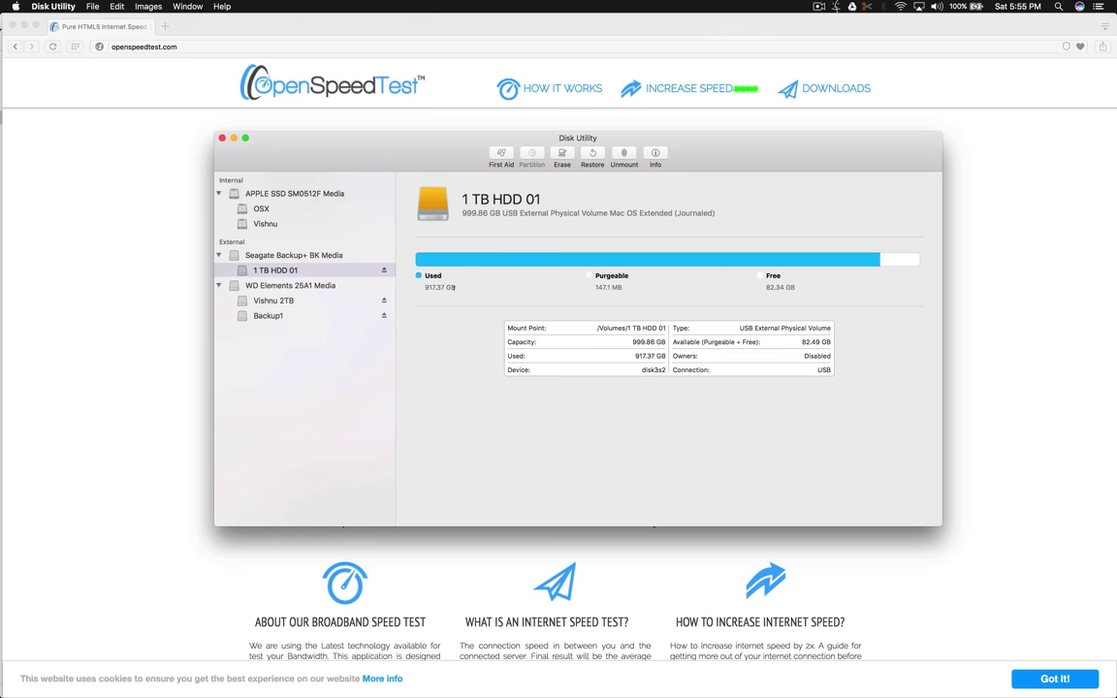
pyautogui.click(280, 301)
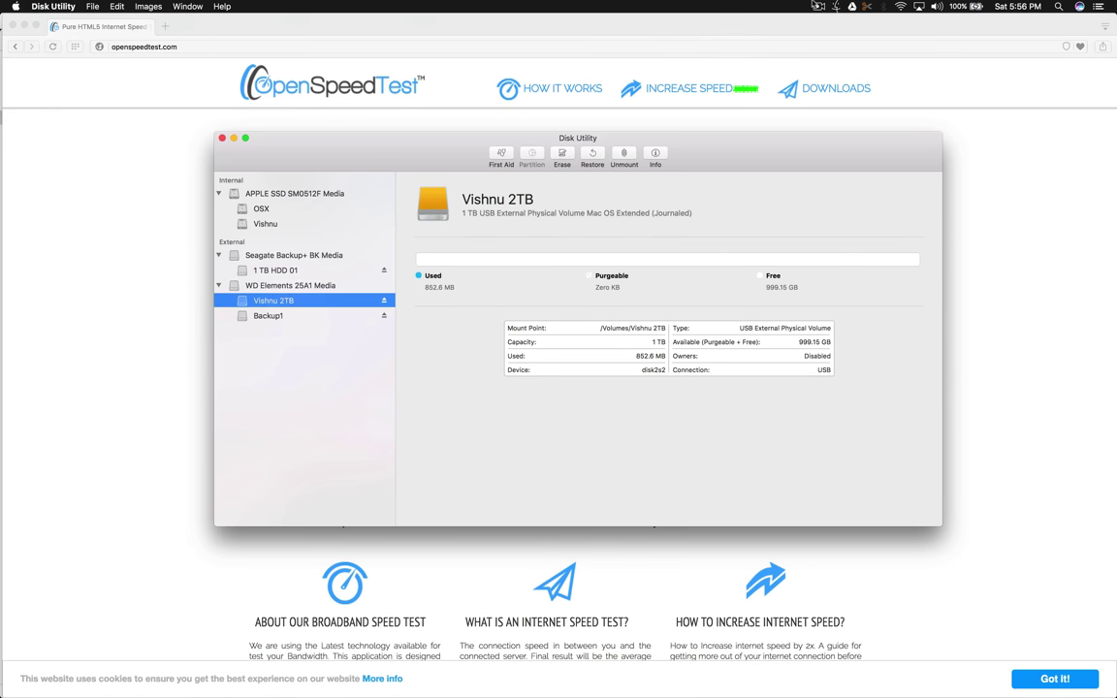
pyautogui.click(820, 7)
pyautogui.click(829, 32)
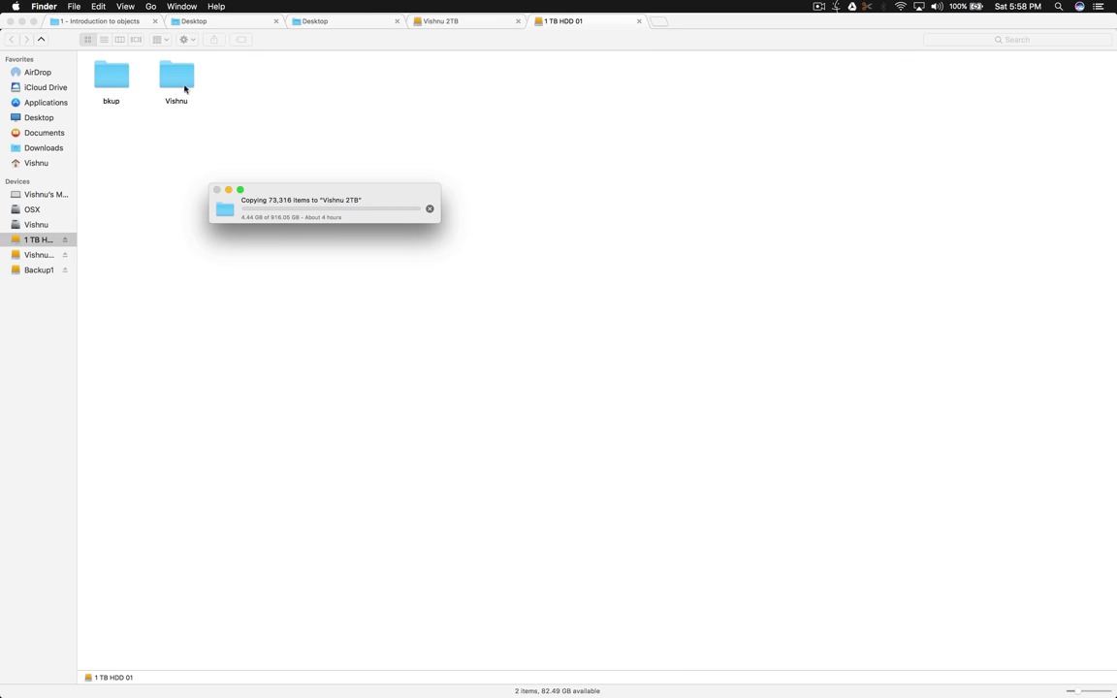
# In Finder, check the contents of Vishnu 2TB, Backup1 and 1 TB HDD 01
pyautogui.click(441, 21)
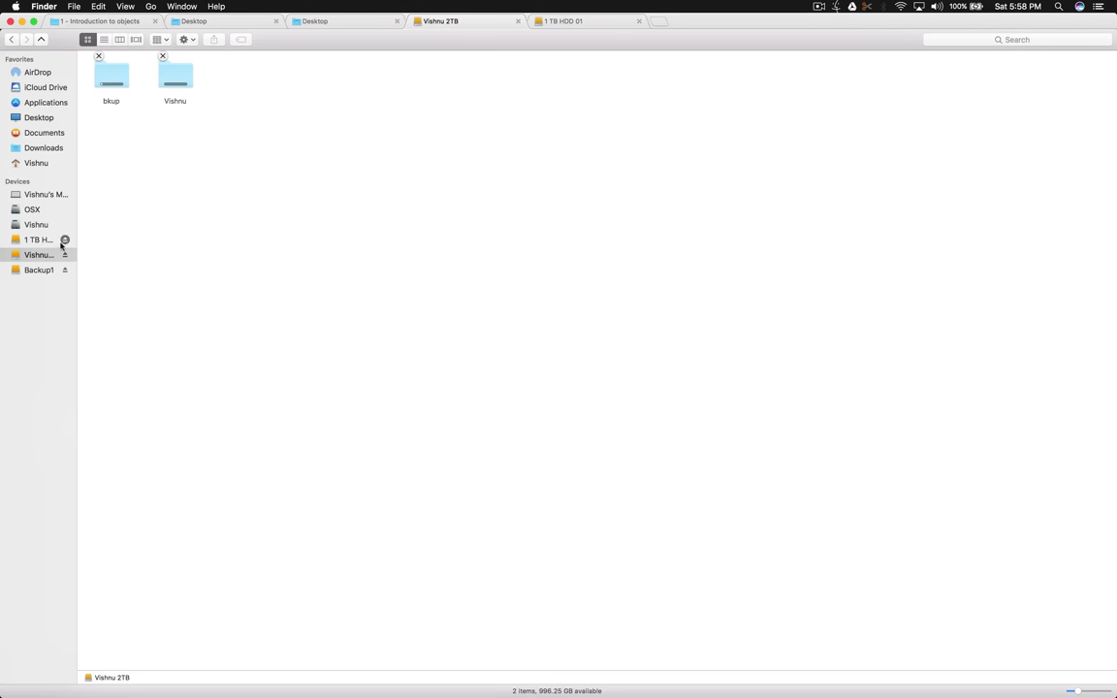
pyautogui.click(36, 270)
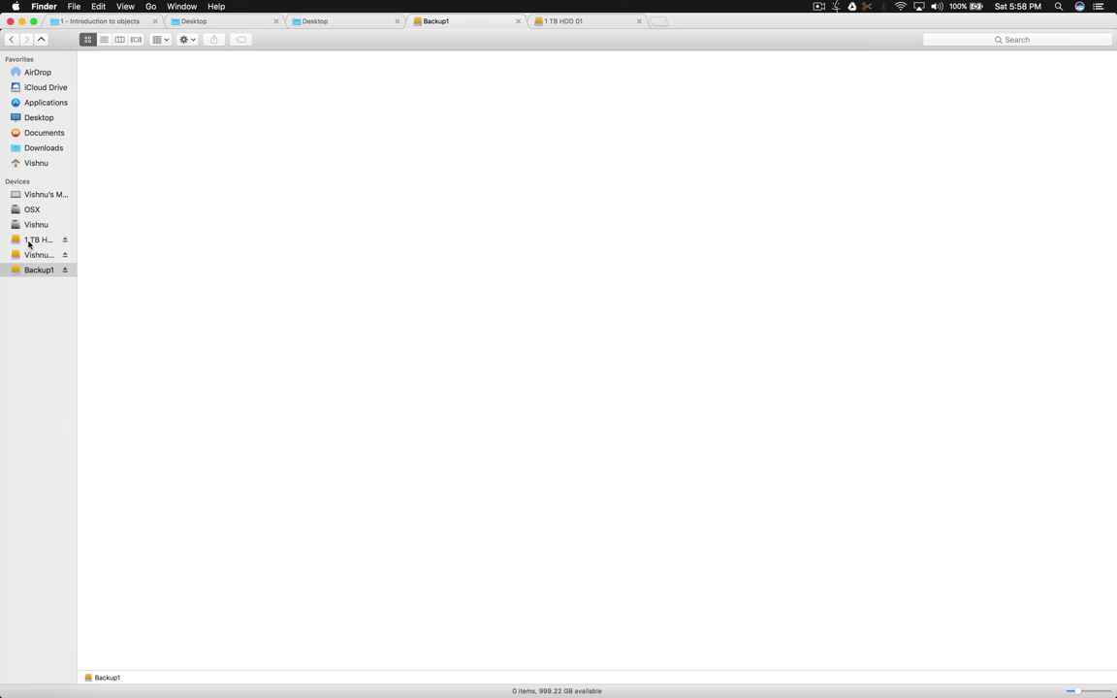
pyautogui.click(29, 242)
pyautogui.click(30, 272)
pyautogui.click(41, 256)
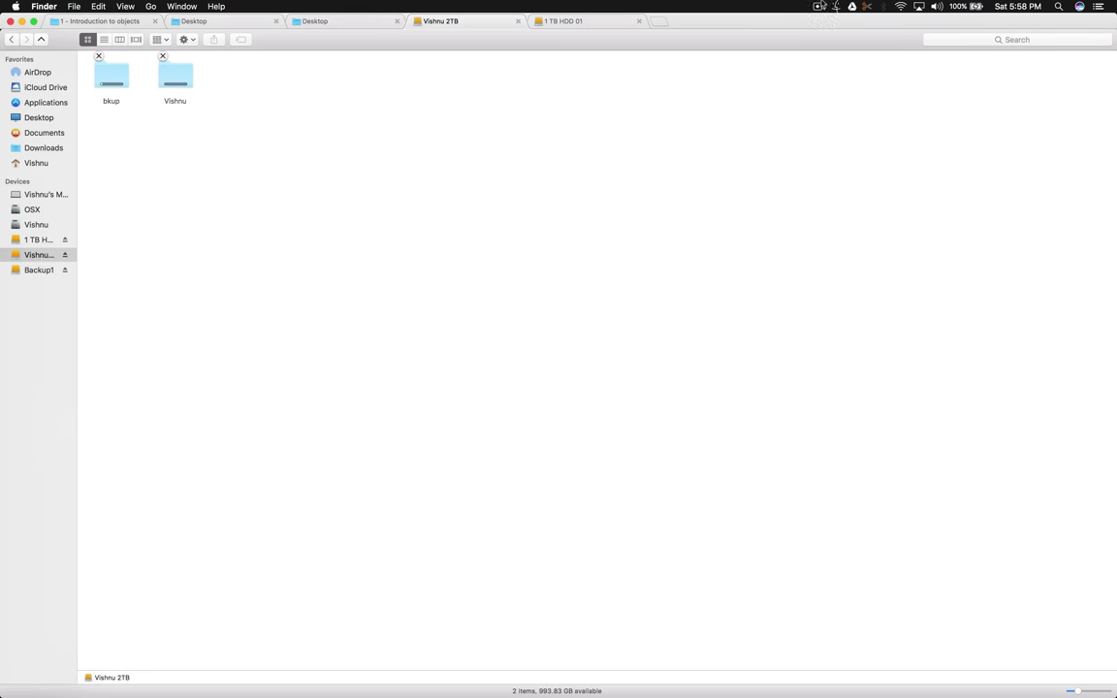
# Relaunch Disk Utility from Spotlight by searching 'di'
pyautogui.click(819, 6)
pyautogui.click(834, 30)
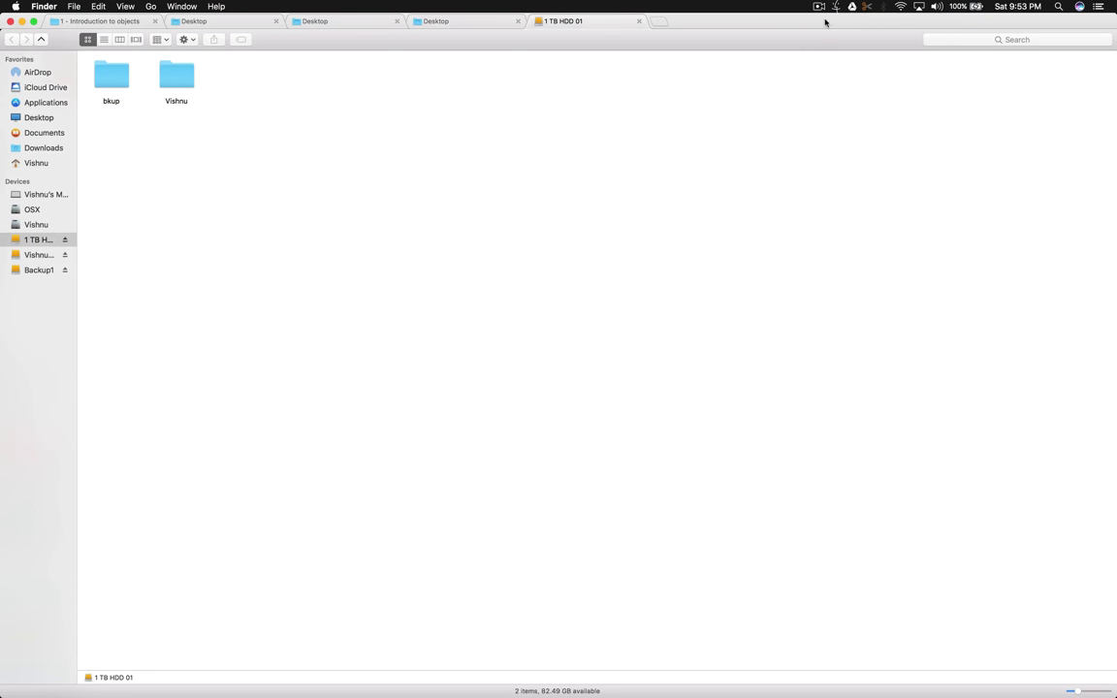
pyautogui.press('super+space')
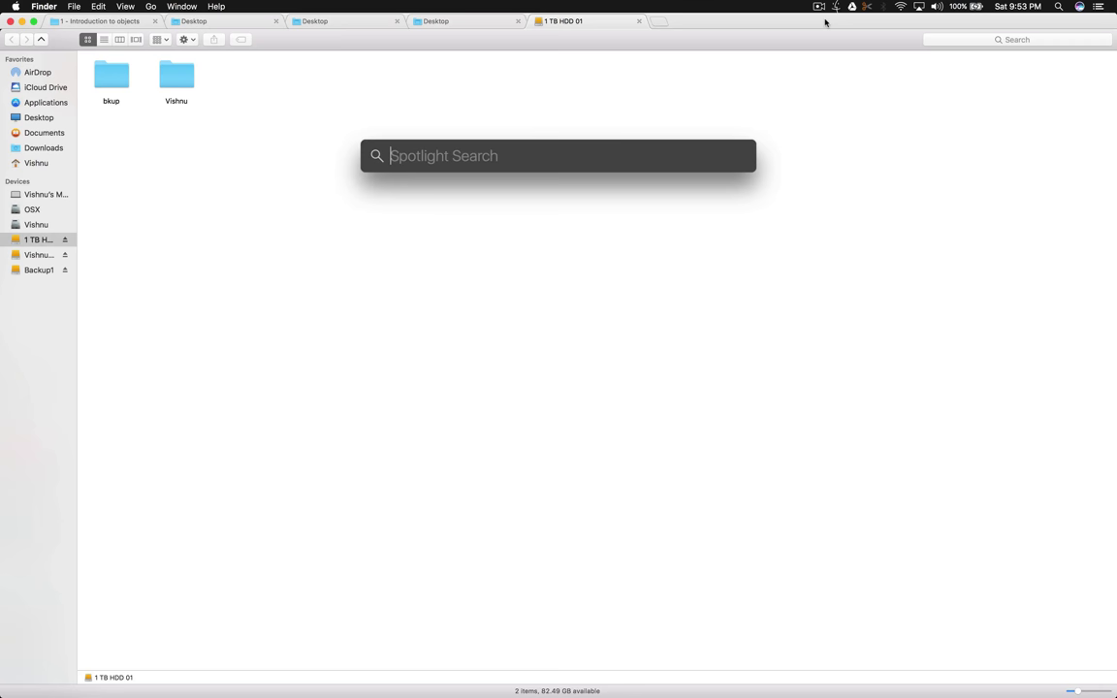
pyautogui.write('di')
pyautogui.press('Return')
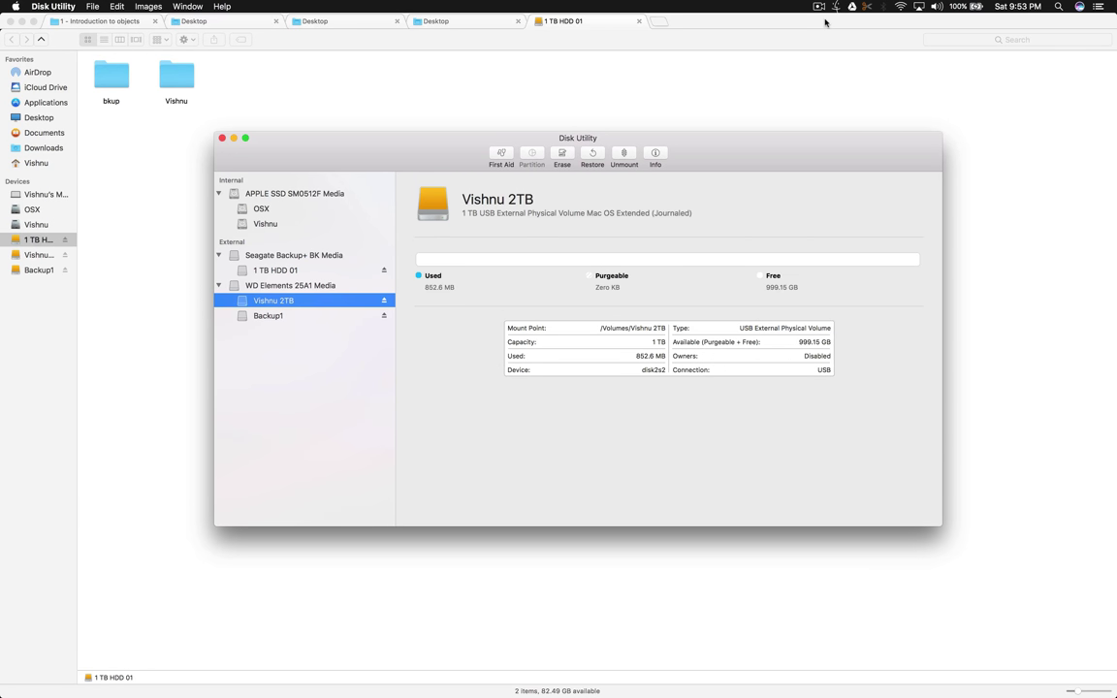
# Inspect the 1 TB HDD 01 and Backup1 volumes, then bring up the File menu
pyautogui.click(264, 272)
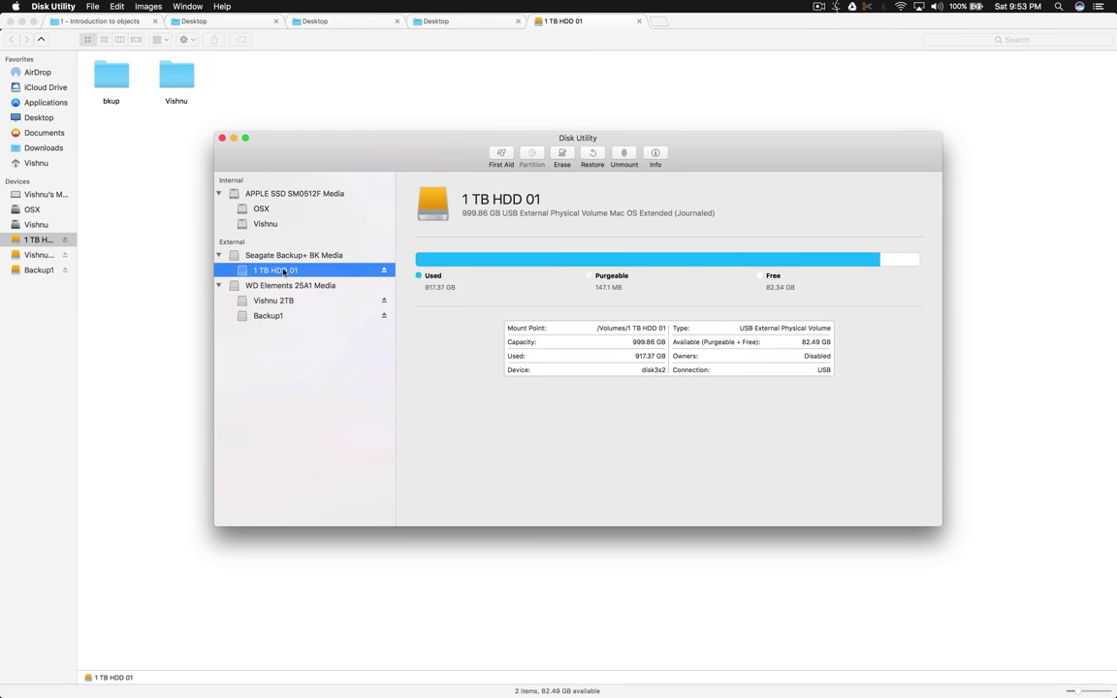
pyautogui.click(276, 316)
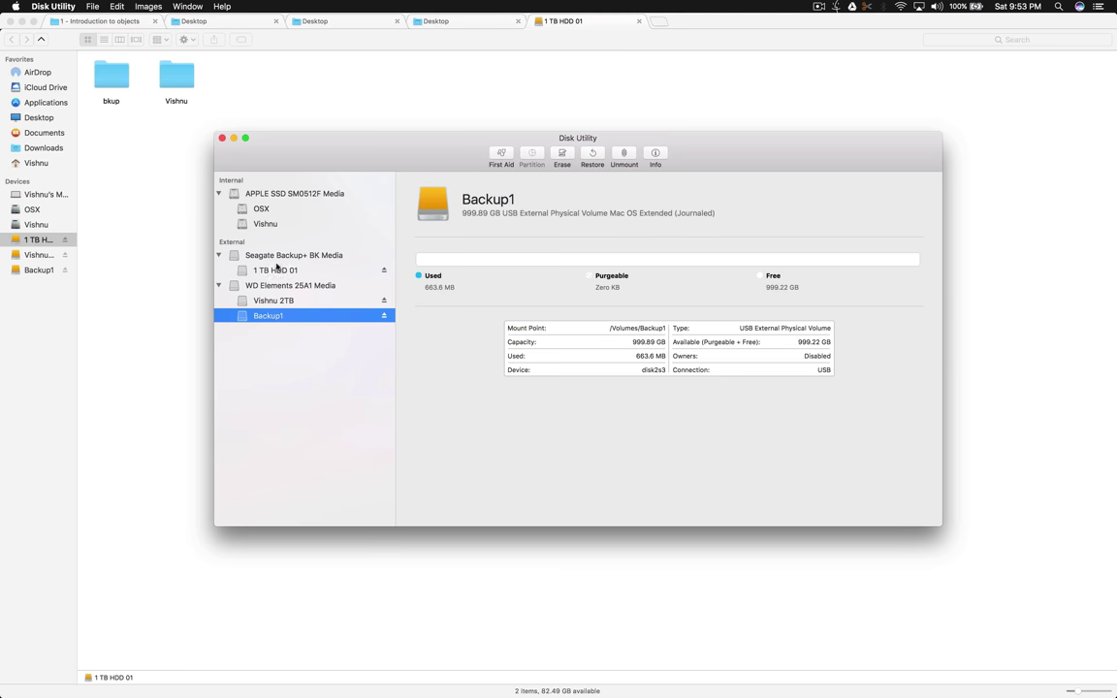
pyautogui.click(93, 6)
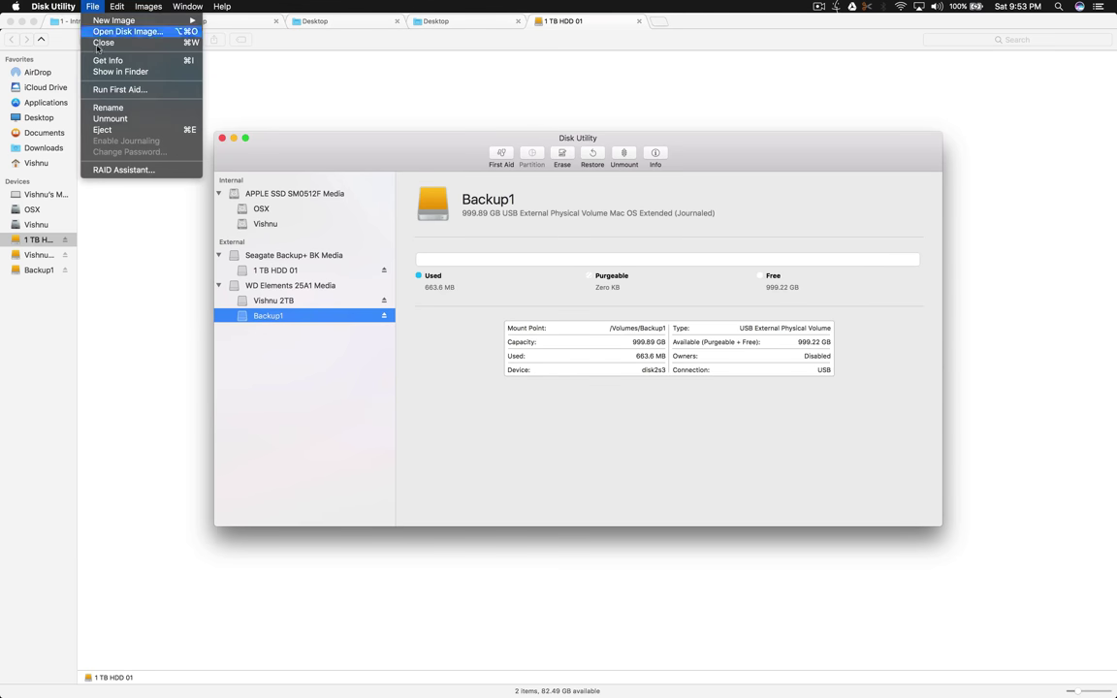
# Start RAID Assistant and choose the Mirrored (RAID 1) set type
pyautogui.click(144, 171)
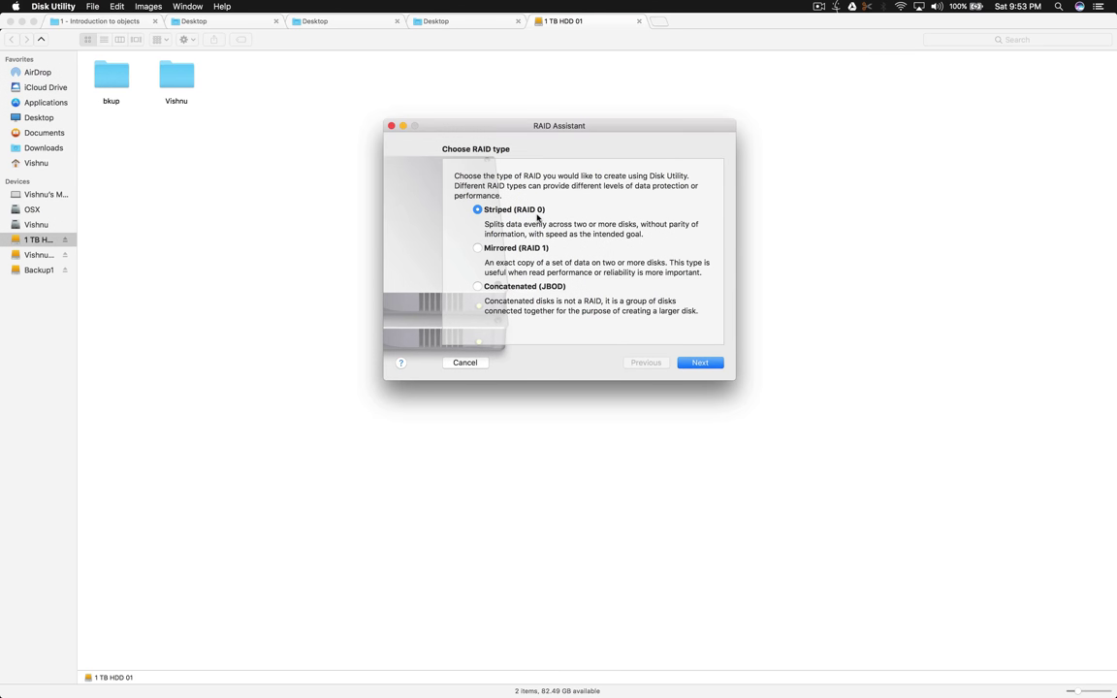
pyautogui.click(479, 248)
# Select Backup1 and 1 TB HDD 01 as the RAID 1 members, leaving out the Seagate Backup+ drive
pyautogui.click(698, 363)
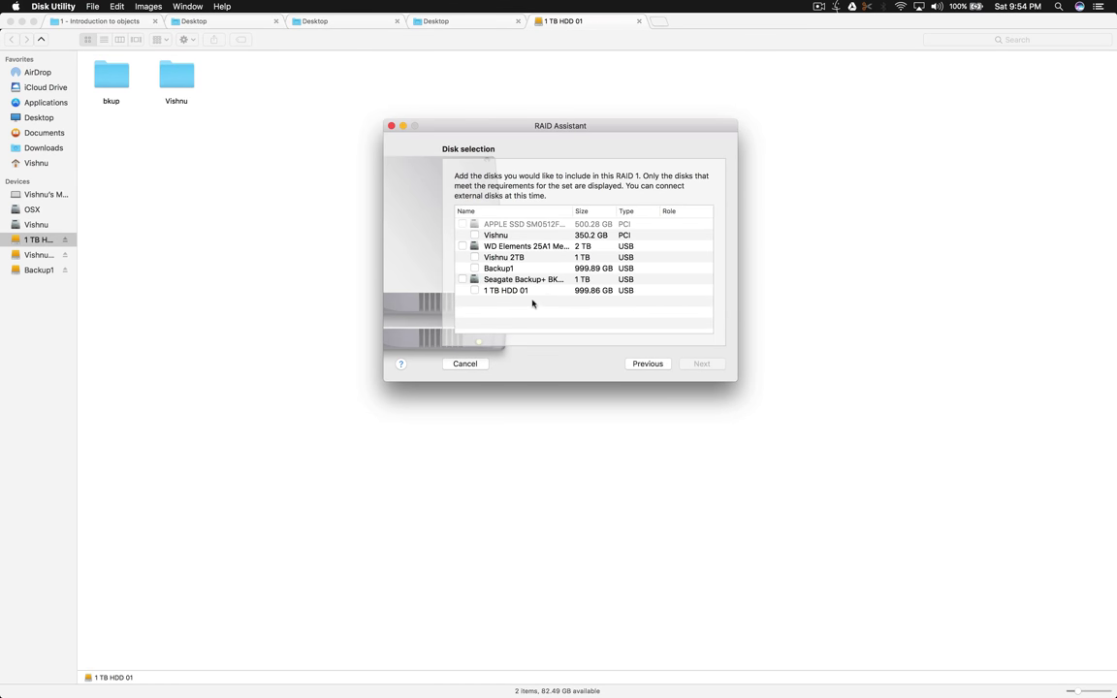
pyautogui.click(474, 267)
pyautogui.click(475, 291)
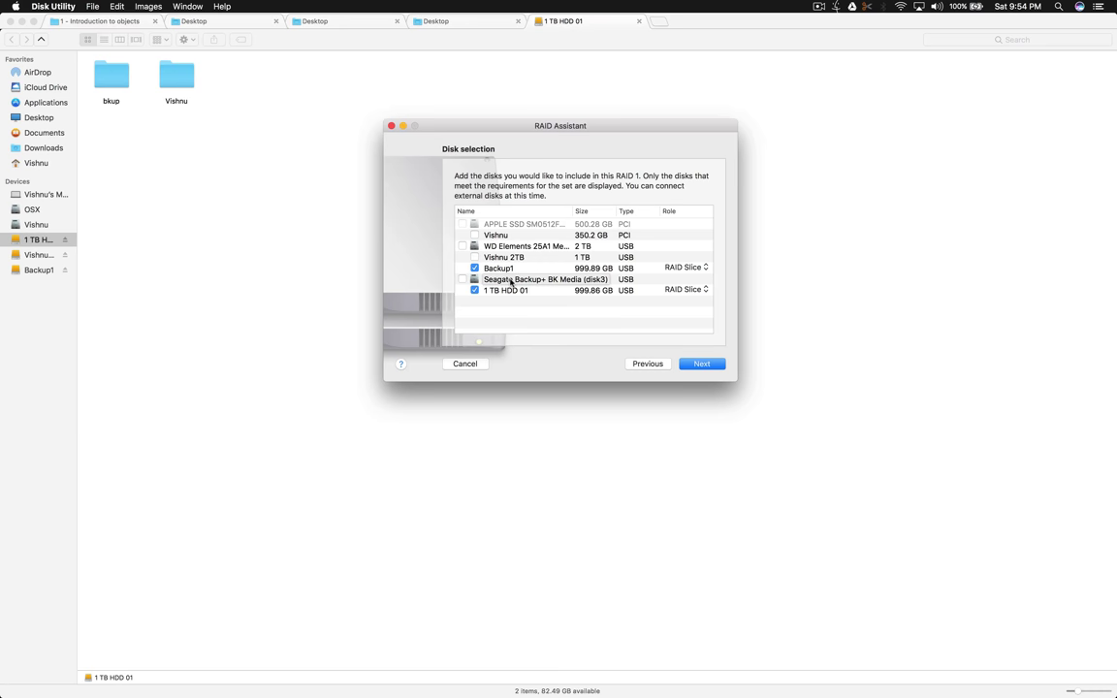
pyautogui.click(463, 279)
pyautogui.click(474, 291)
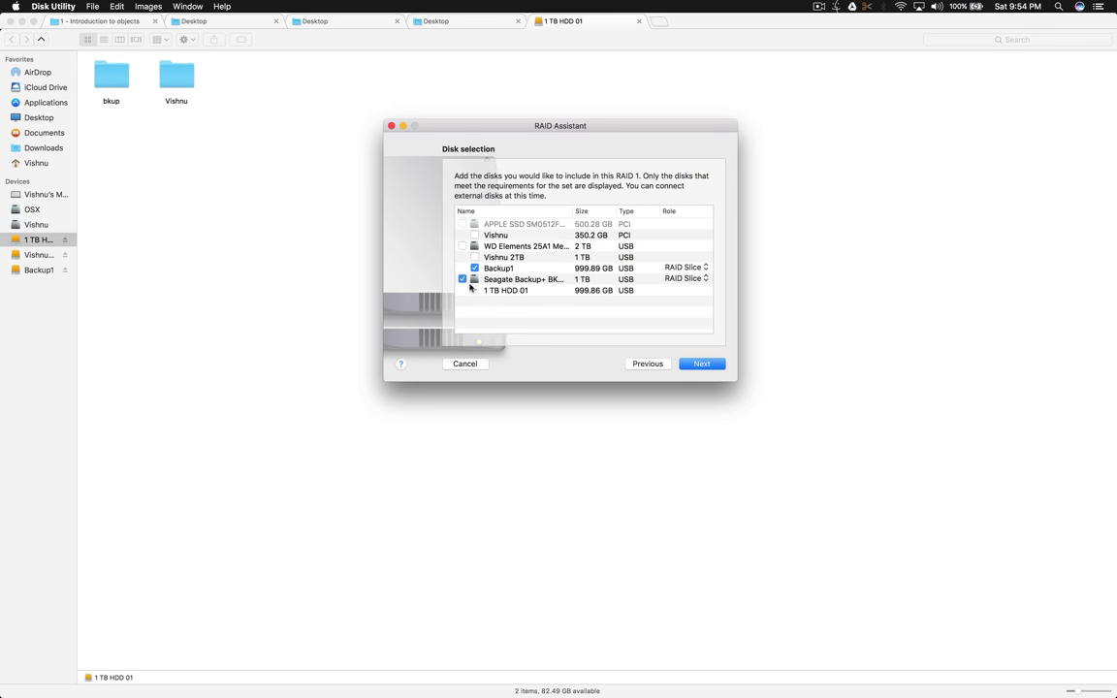
pyautogui.click(463, 279)
pyautogui.click(474, 290)
# Name the RAID 1 volume 'IMP DATA' and keep the chunk size at 32K
pyautogui.click(701, 364)
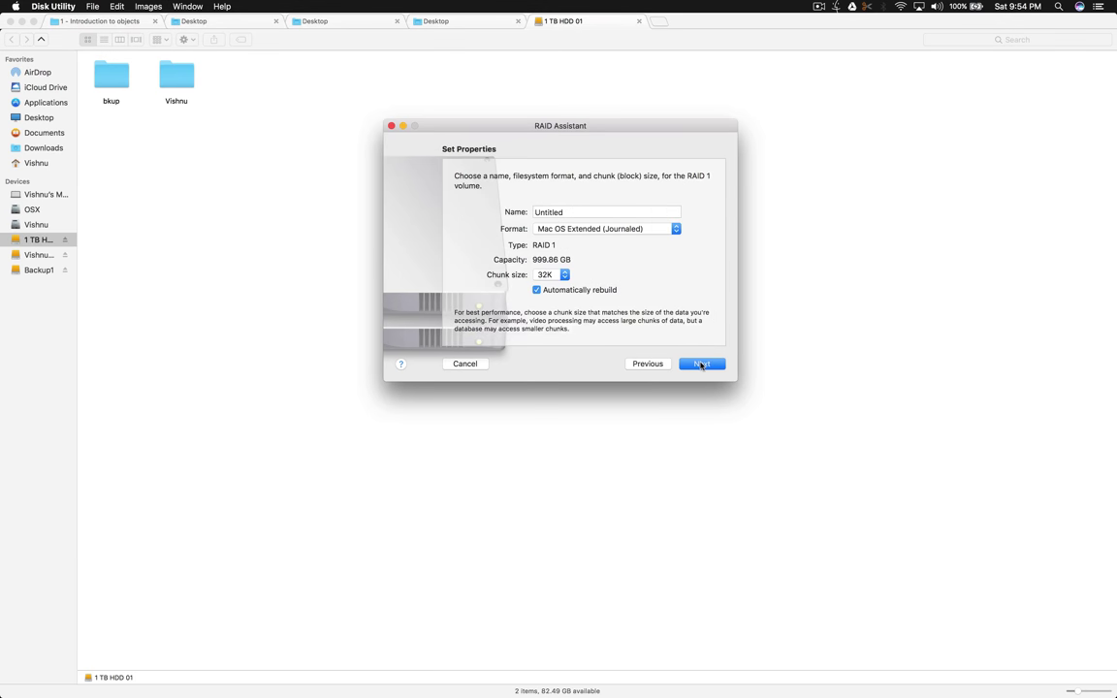
pyautogui.doubleClick(577, 211)
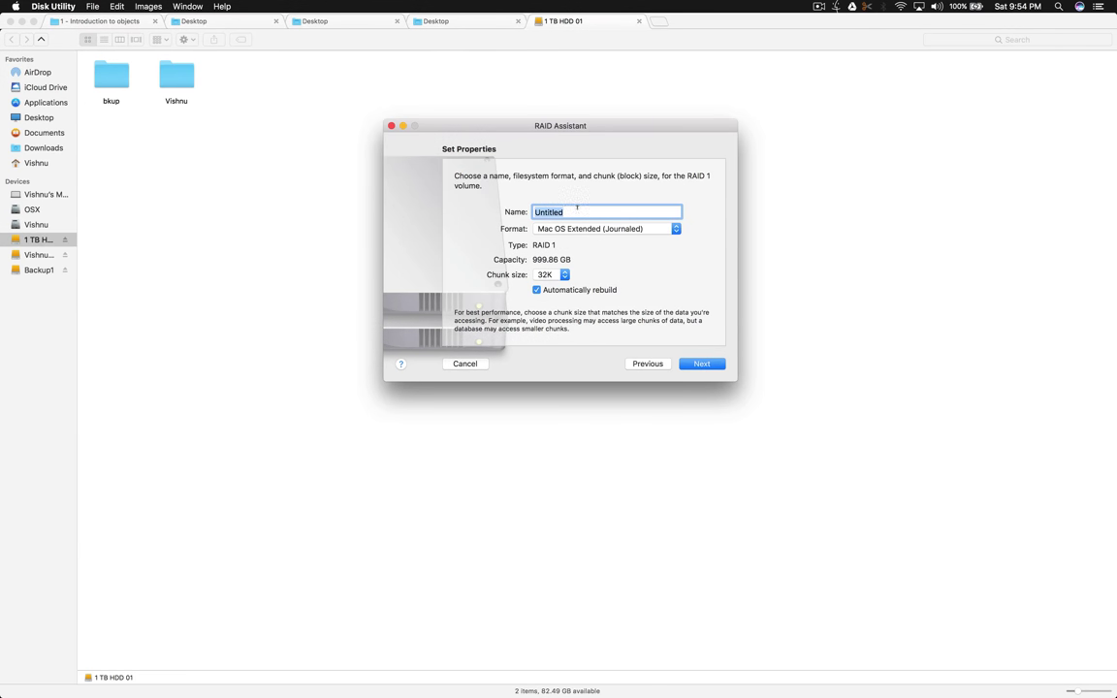
pyautogui.press('BackSpace')
pyautogui.write('IMP DATA')
pyautogui.click(555, 275)
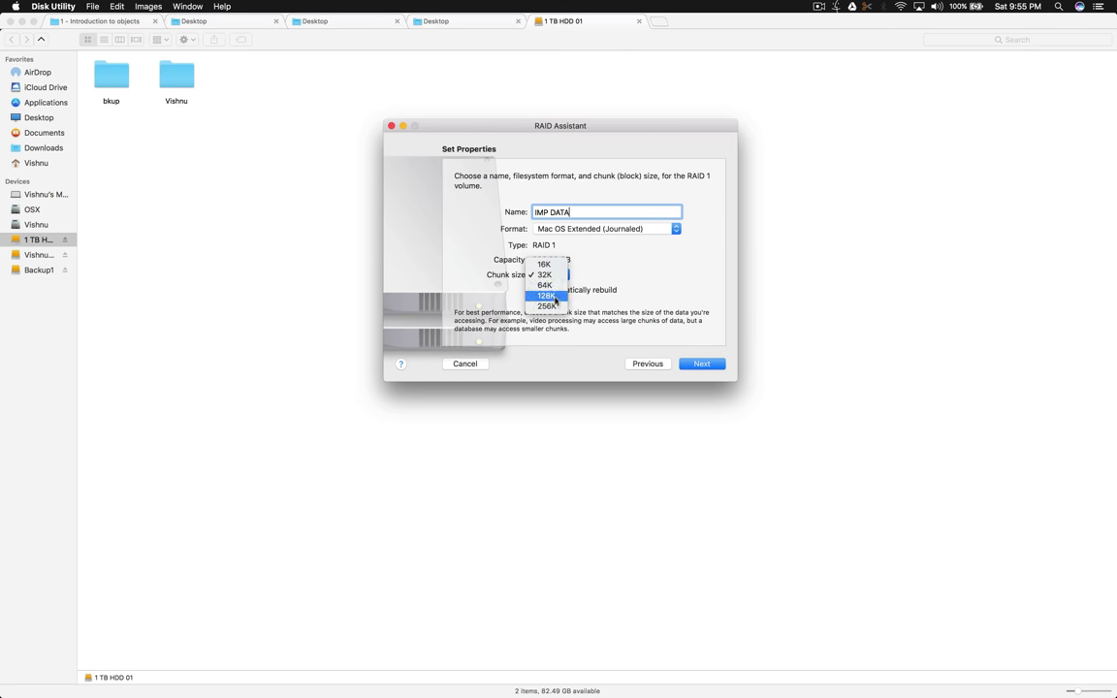
pyautogui.click(593, 304)
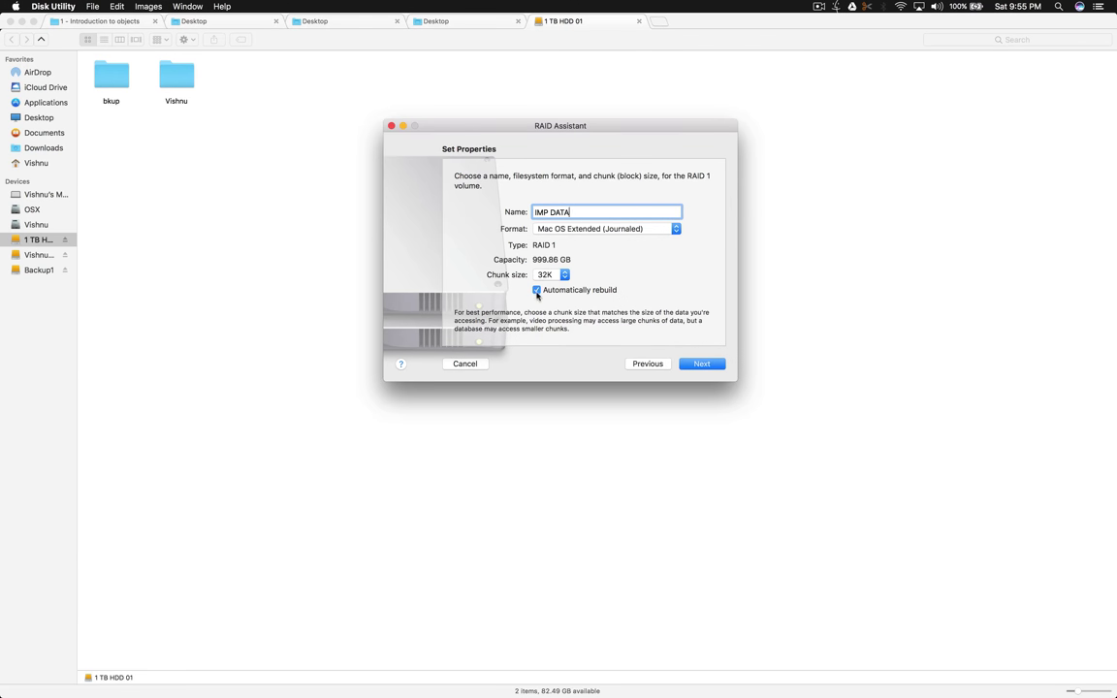
# Advance RAID Assistant to the confirmation for creating IMP DATA from Backup1 and 1 TB HDD 01
pyautogui.click(698, 365)
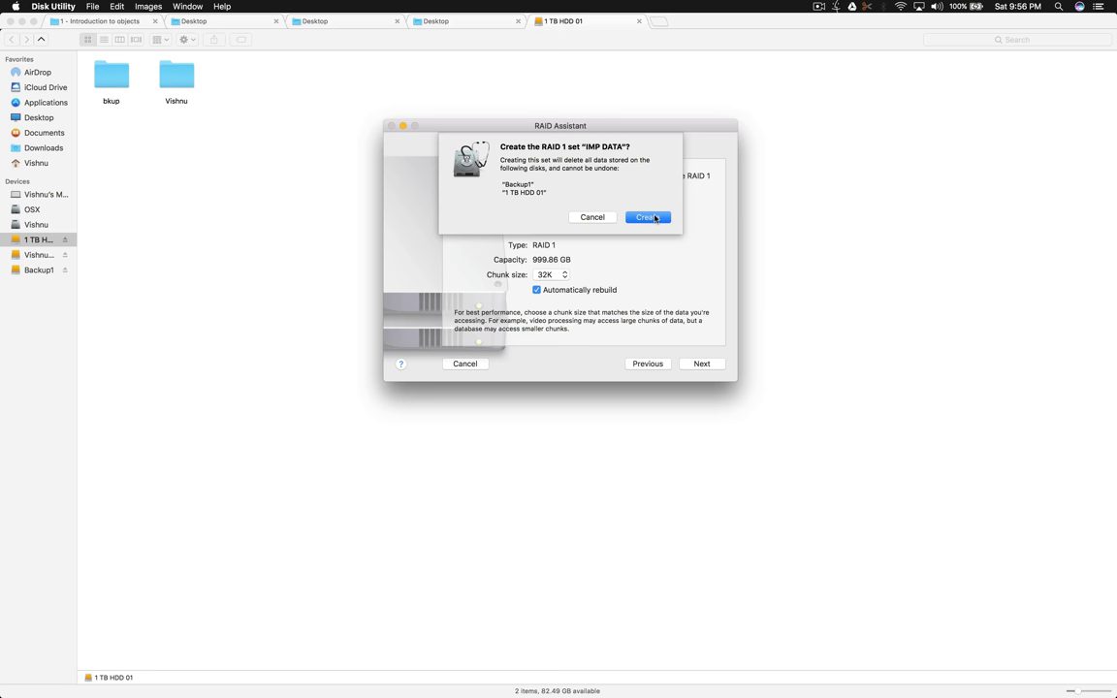
# Confirm creating the mirrored IMP DATA set and choose Decide Later for Time Machine
pyautogui.click(654, 218)
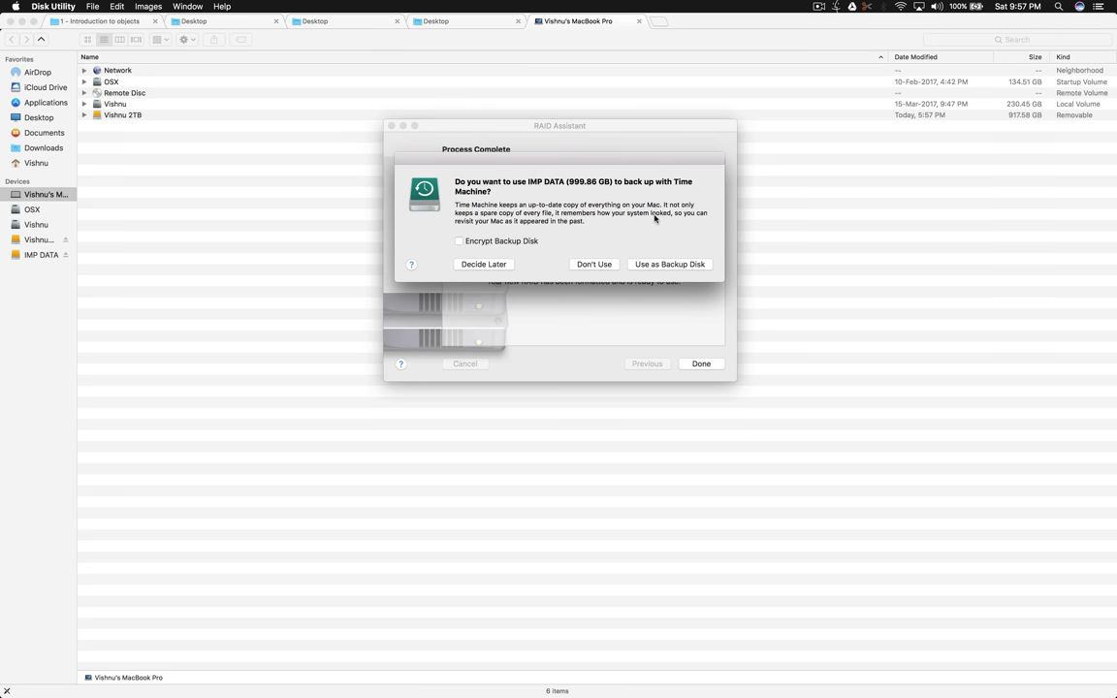
pyautogui.click(488, 265)
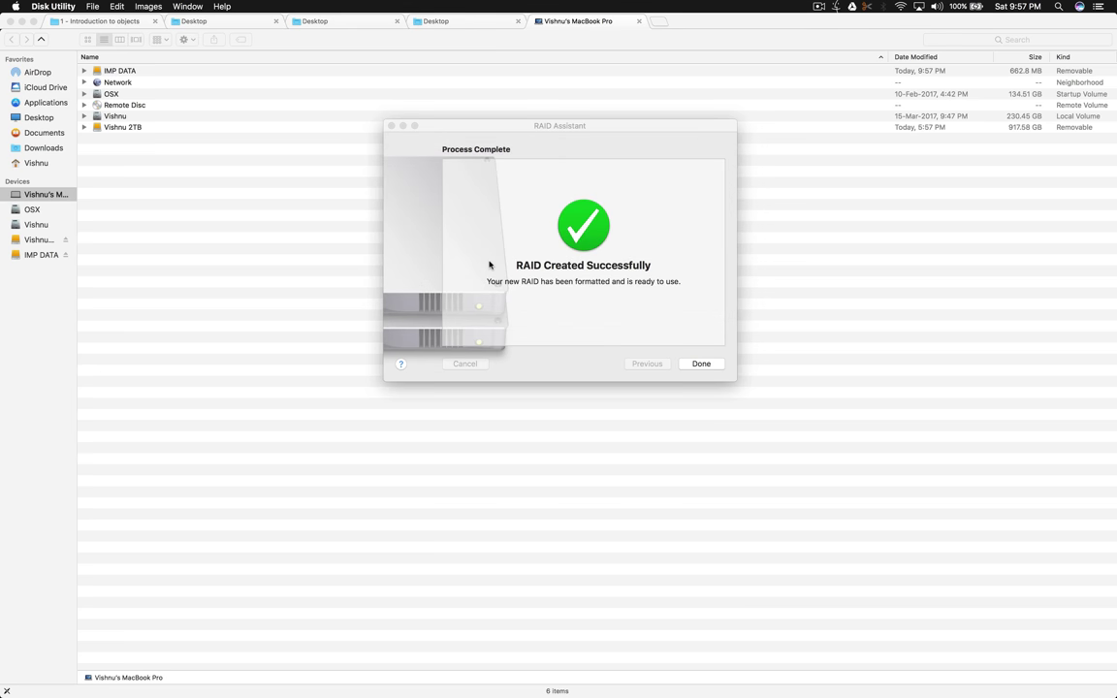
pyautogui.click(31, 298)
# Review Vishnu 2TB's Get Info (1 TB, 82.42 GB available), then close it
pyautogui.click(30, 241)
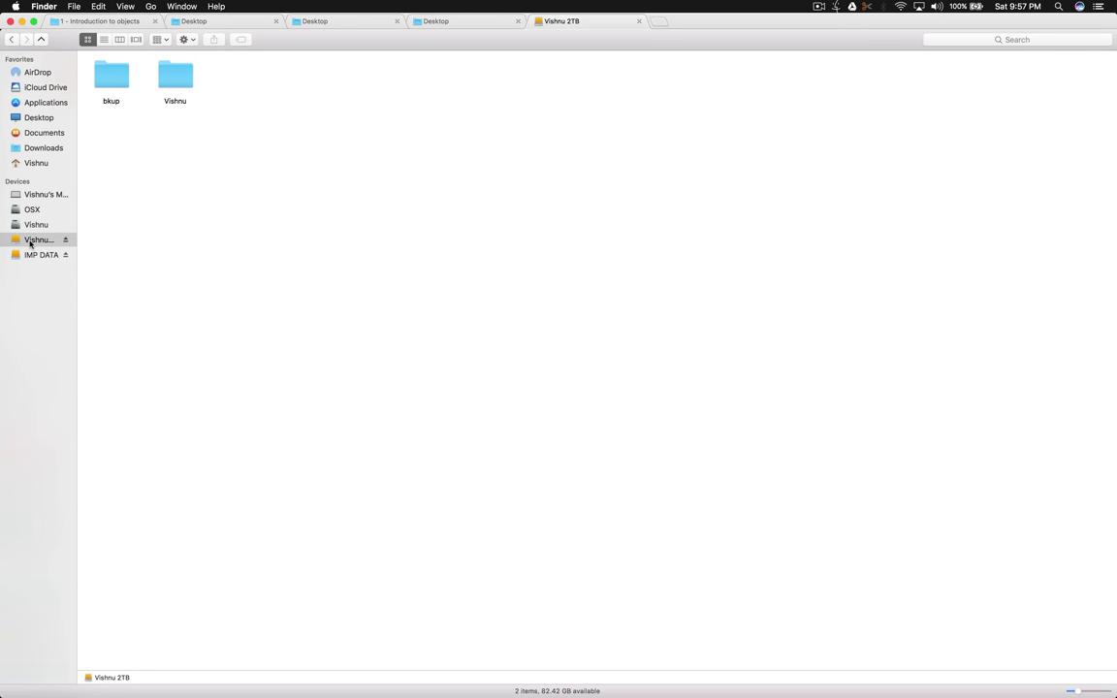
pyautogui.rightClick(30, 243)
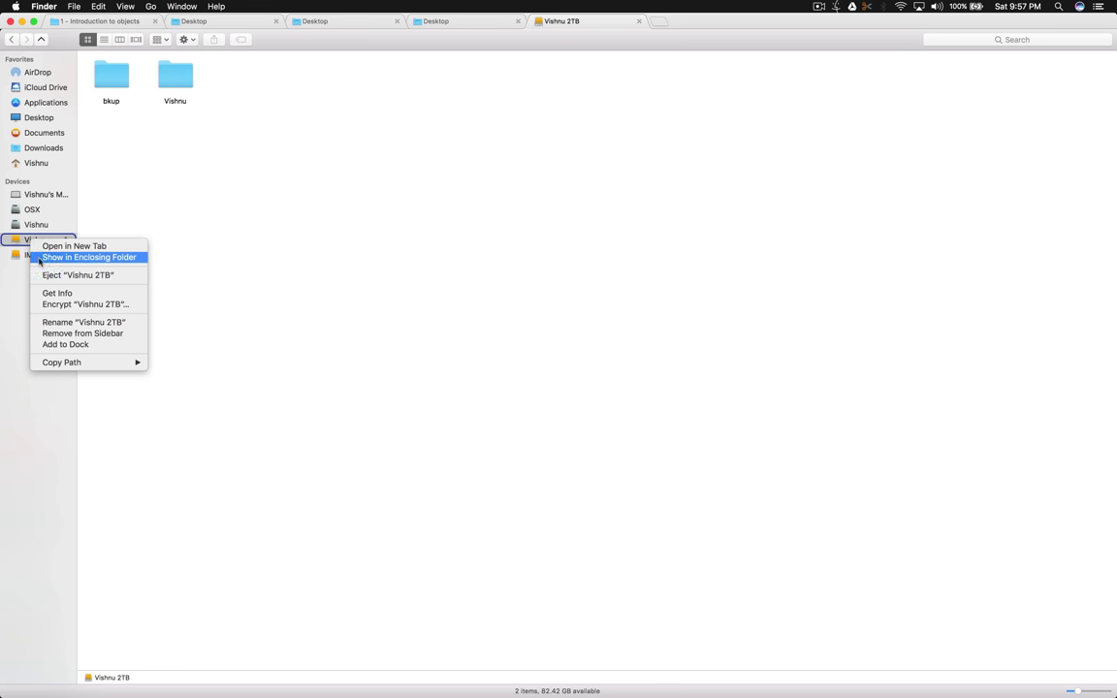
pyautogui.click(49, 293)
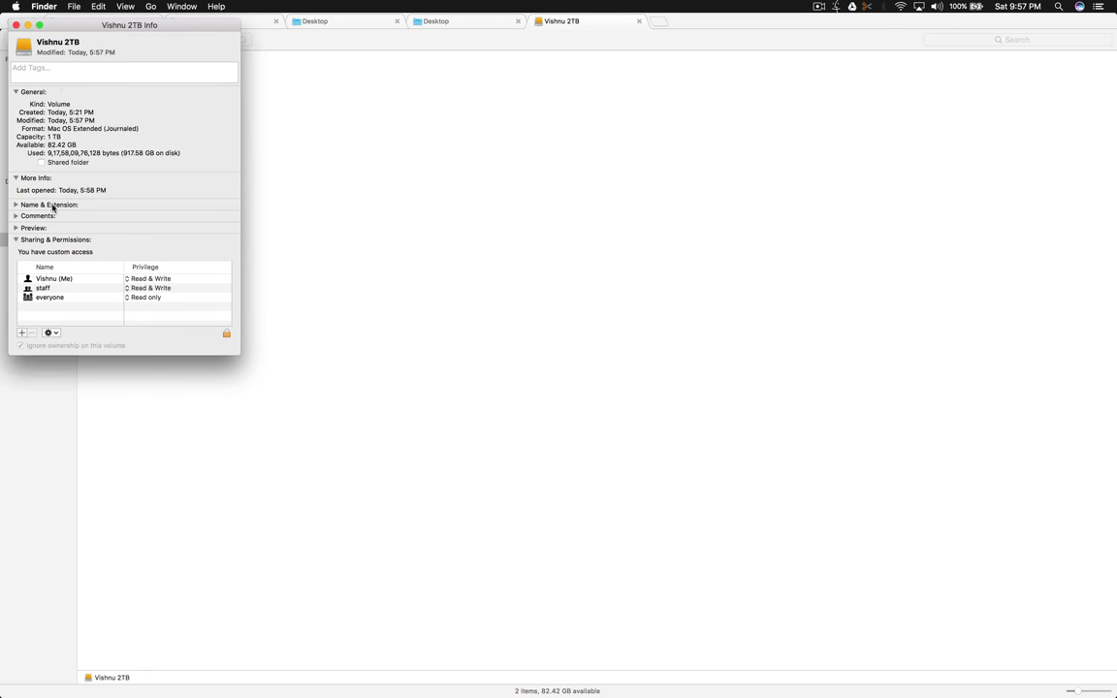
pyautogui.moveTo(71, 29); pyautogui.dragTo(340, 182)
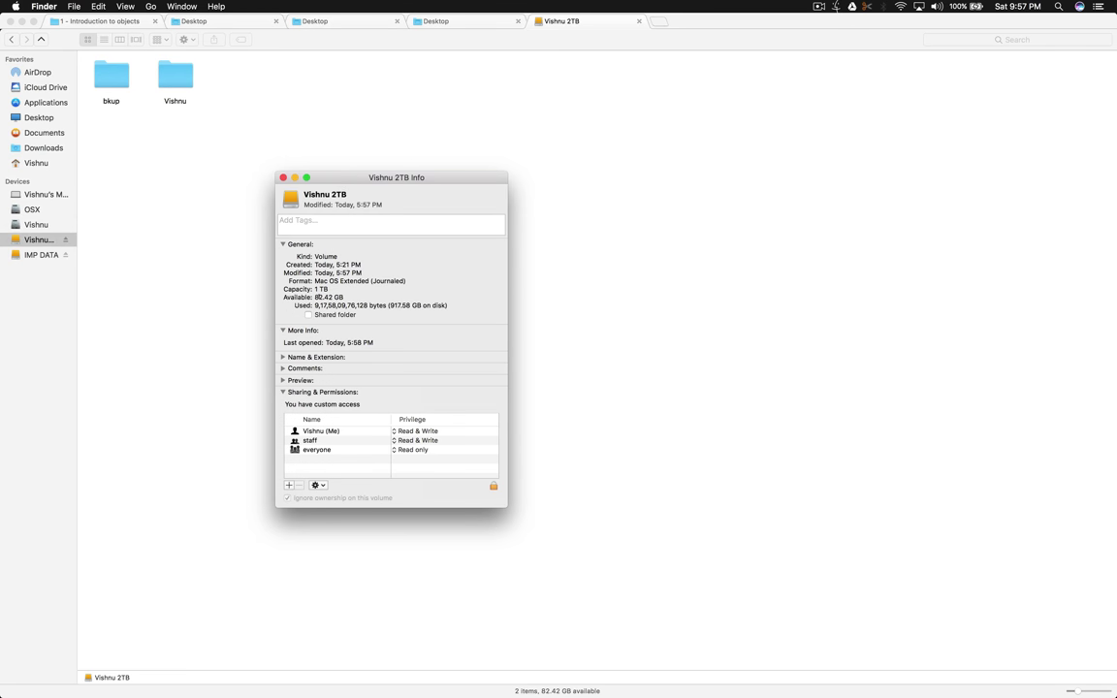
pyautogui.click(282, 178)
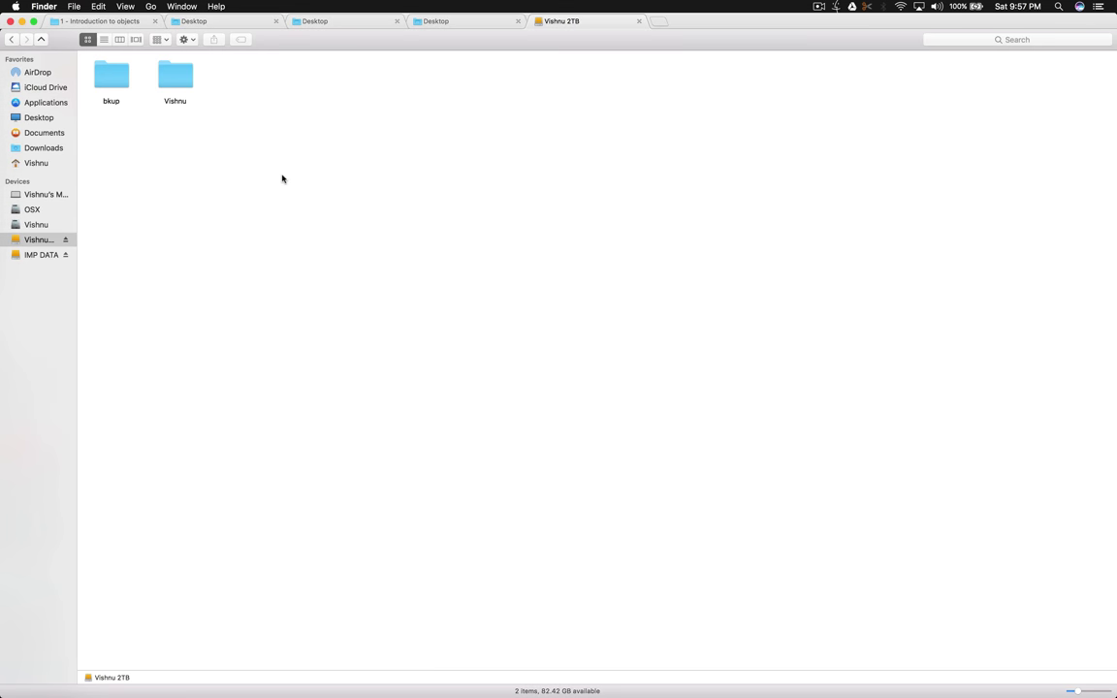
# Inspect IMP DATA's Get Info (999.86 GB, Mac OS Extended Journaled), then return to Vishnu 2TB
pyautogui.click(28, 256)
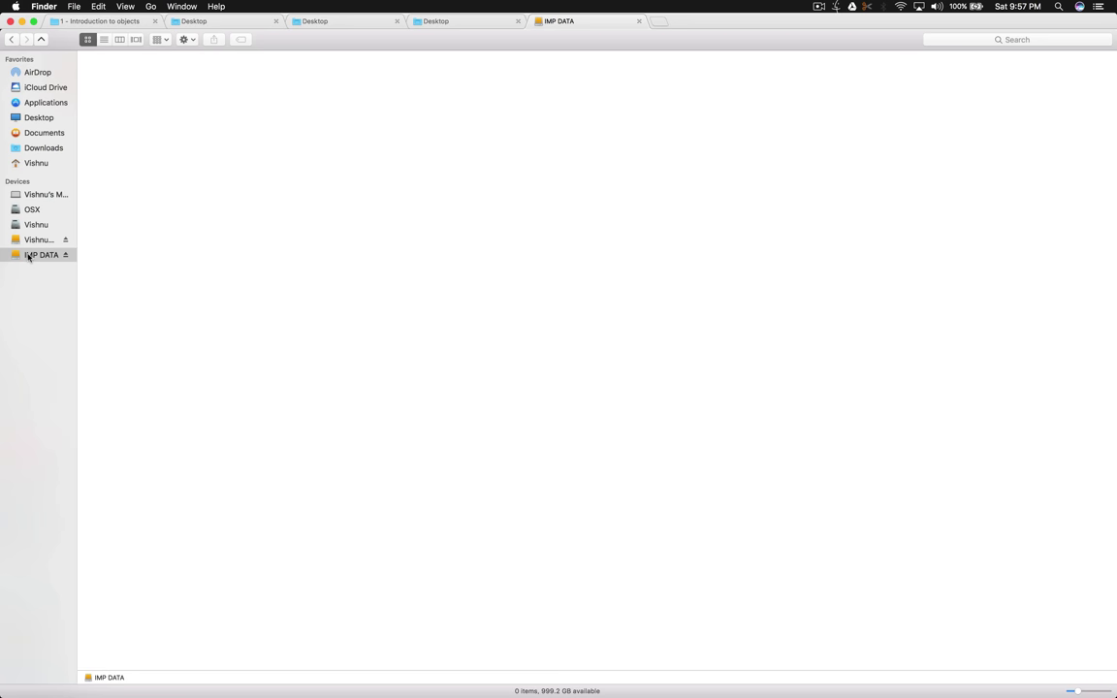
pyautogui.rightClick(28, 256)
pyautogui.click(50, 307)
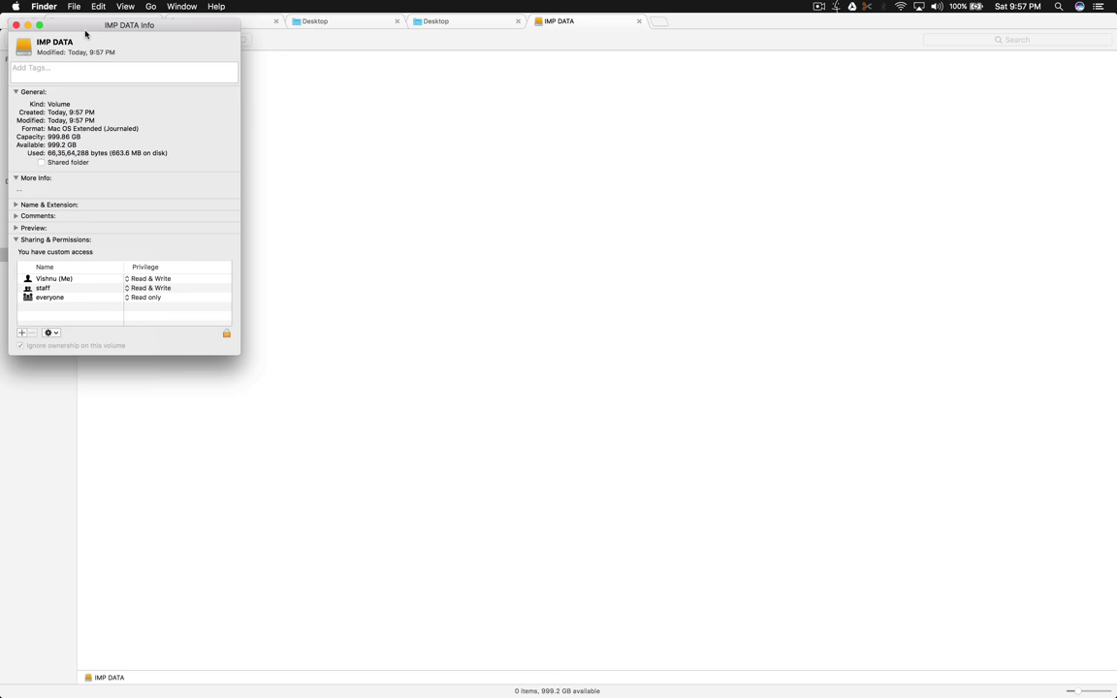
pyautogui.moveTo(94, 27); pyautogui.dragTo(287, 151)
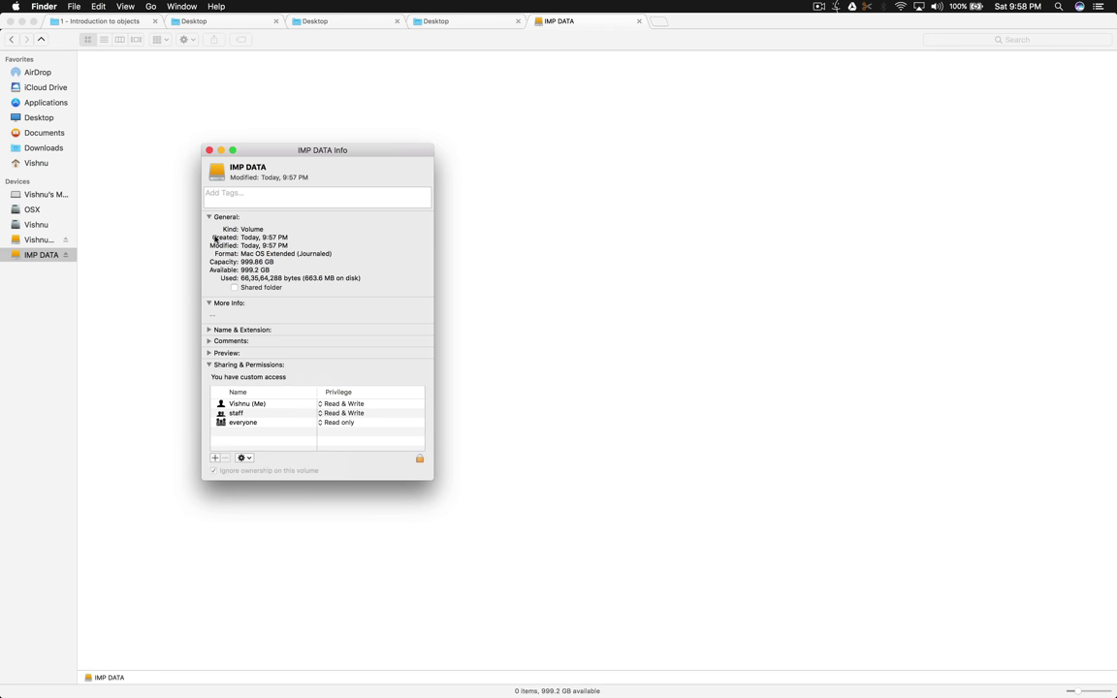
pyautogui.click(206, 150)
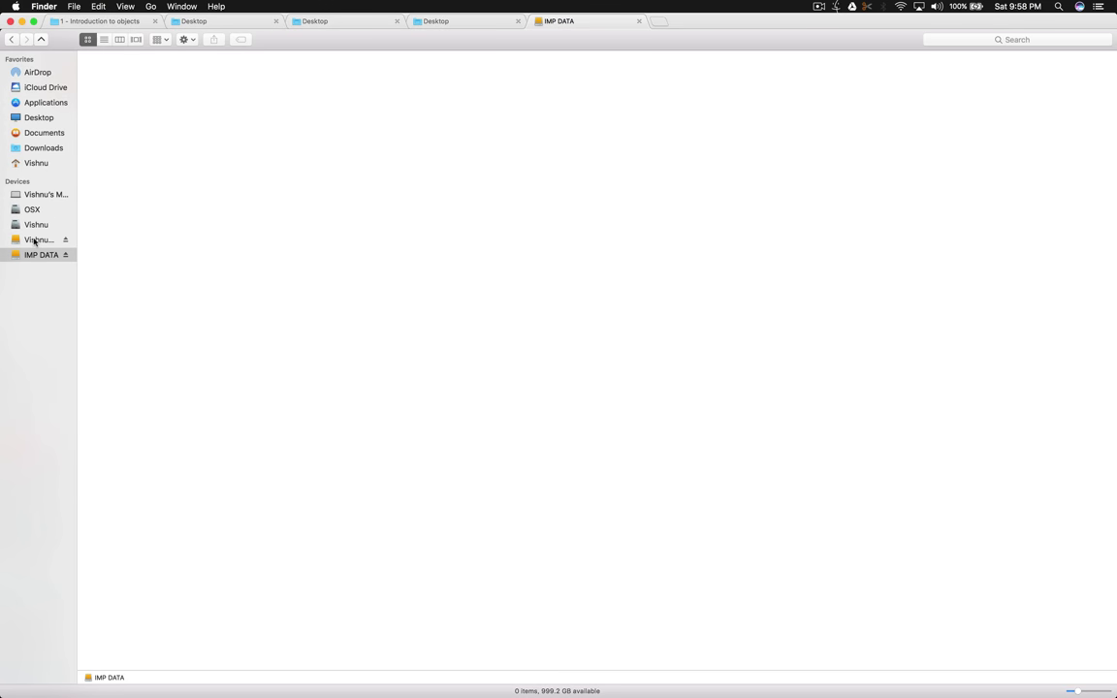
pyautogui.click(35, 241)
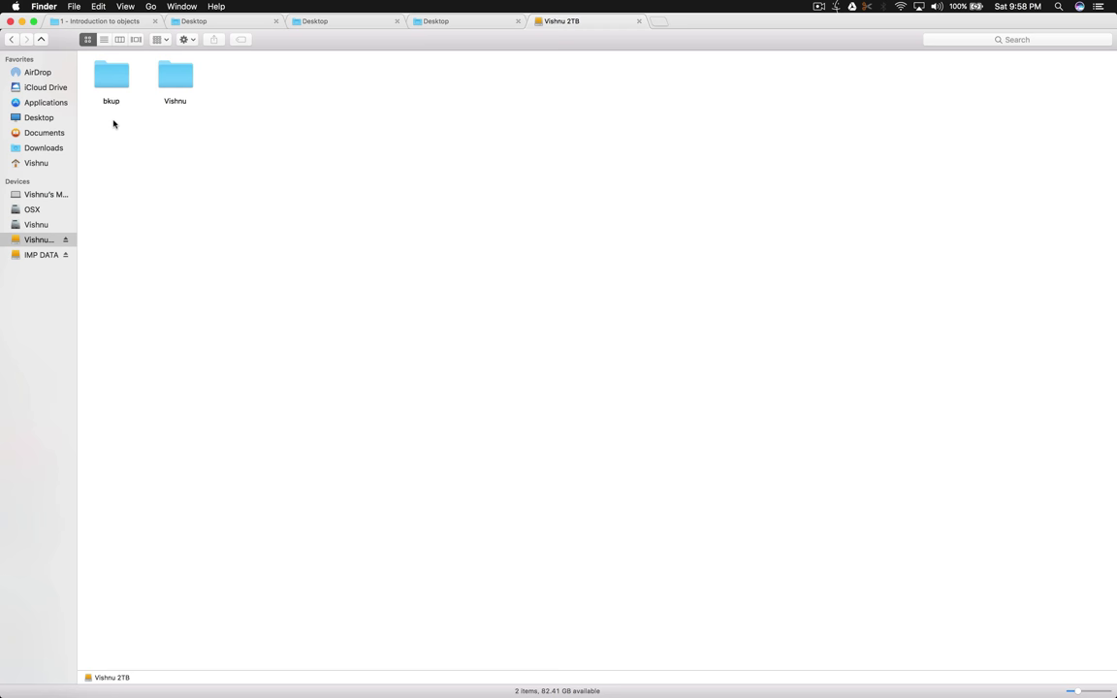
# Switch between IMP DATA and Vishnu 2TB twice, ending on Vishnu 2TB's bkup and Vishnu folders
pyautogui.click(32, 257)
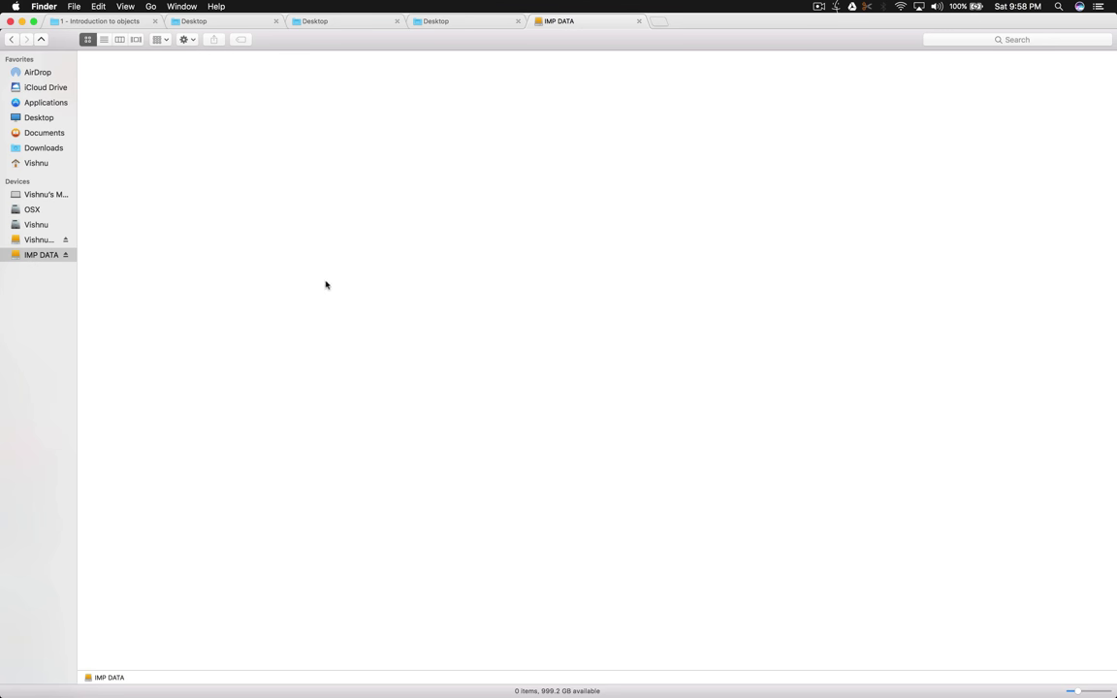
pyautogui.click(26, 238)
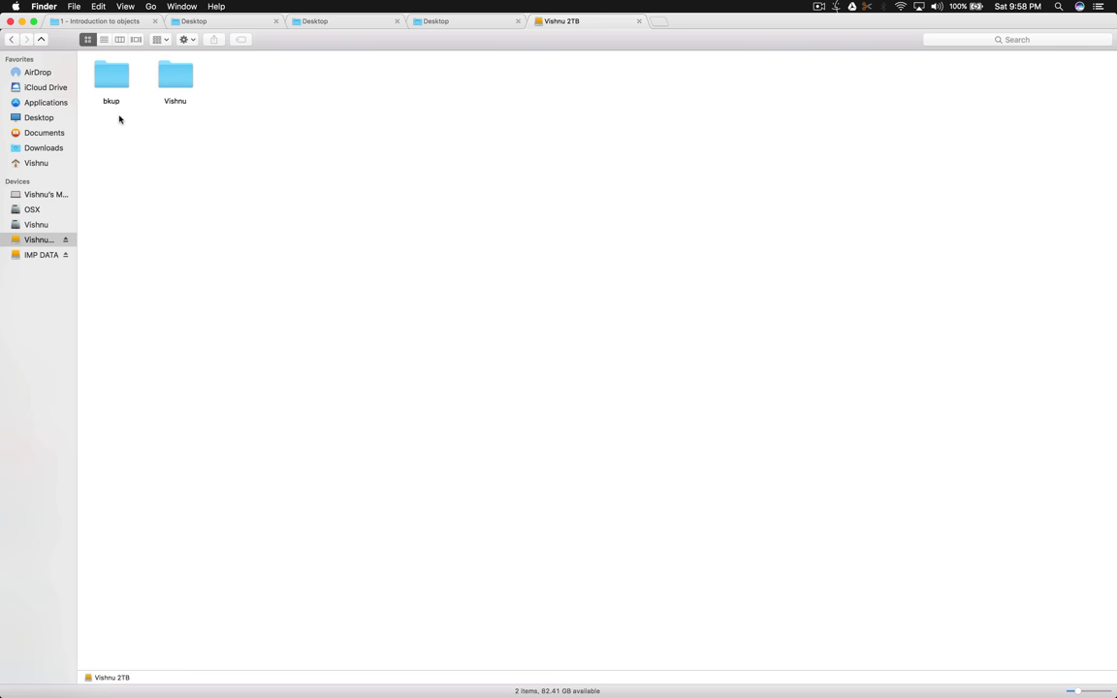
pyautogui.click(31, 255)
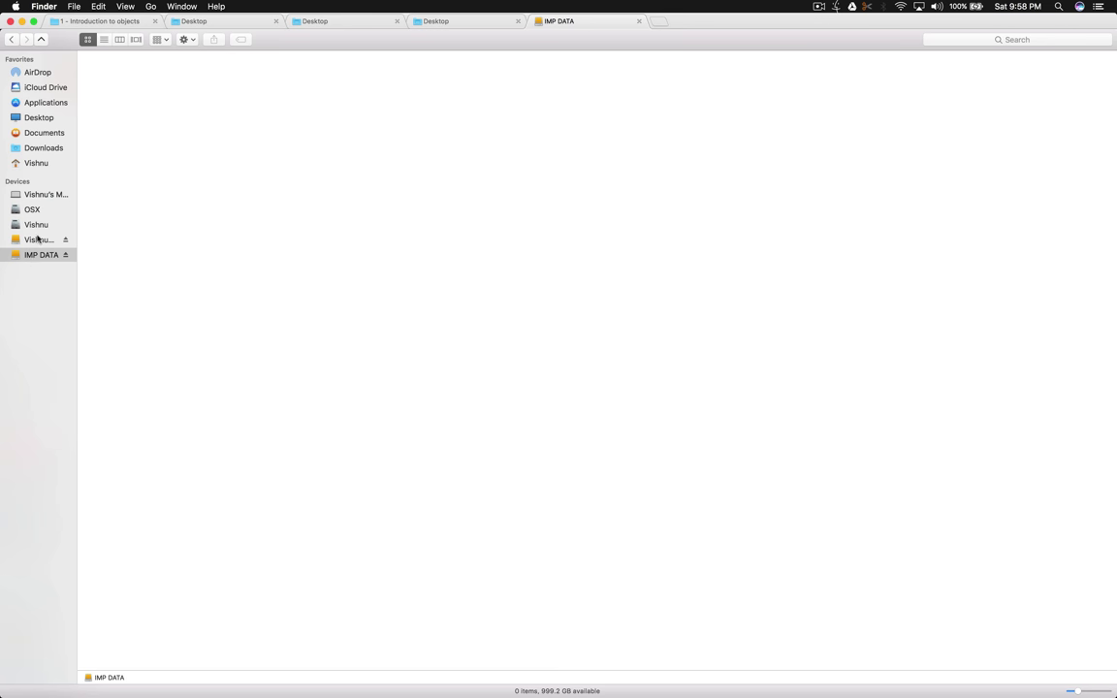
pyautogui.click(31, 242)
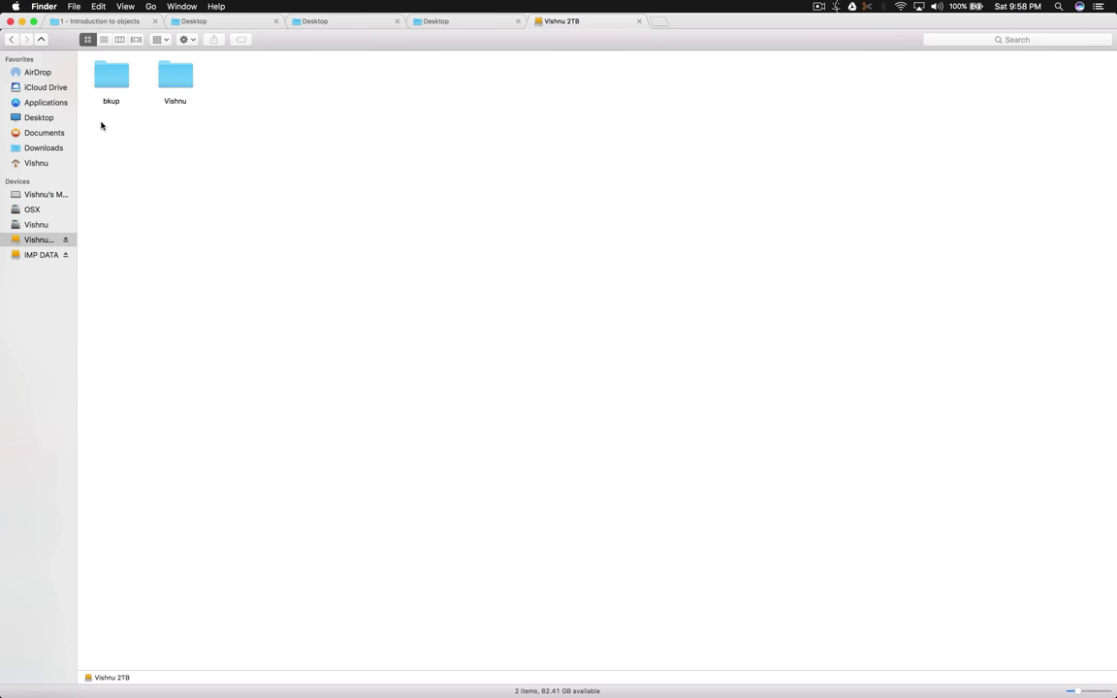
# Copy the bkup and Vishnu folders and paste both into the empty IMP DATA volume
pyautogui.moveTo(92, 113); pyautogui.dragTo(201, 68)
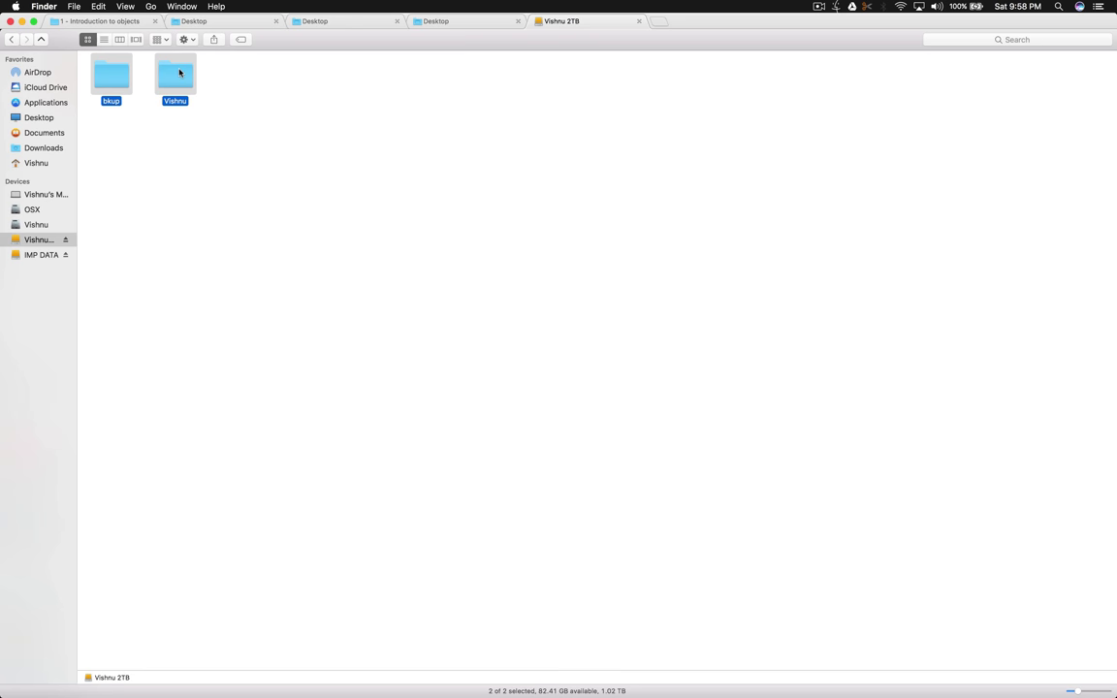
pyautogui.rightClick(179, 71)
pyautogui.click(27, 254)
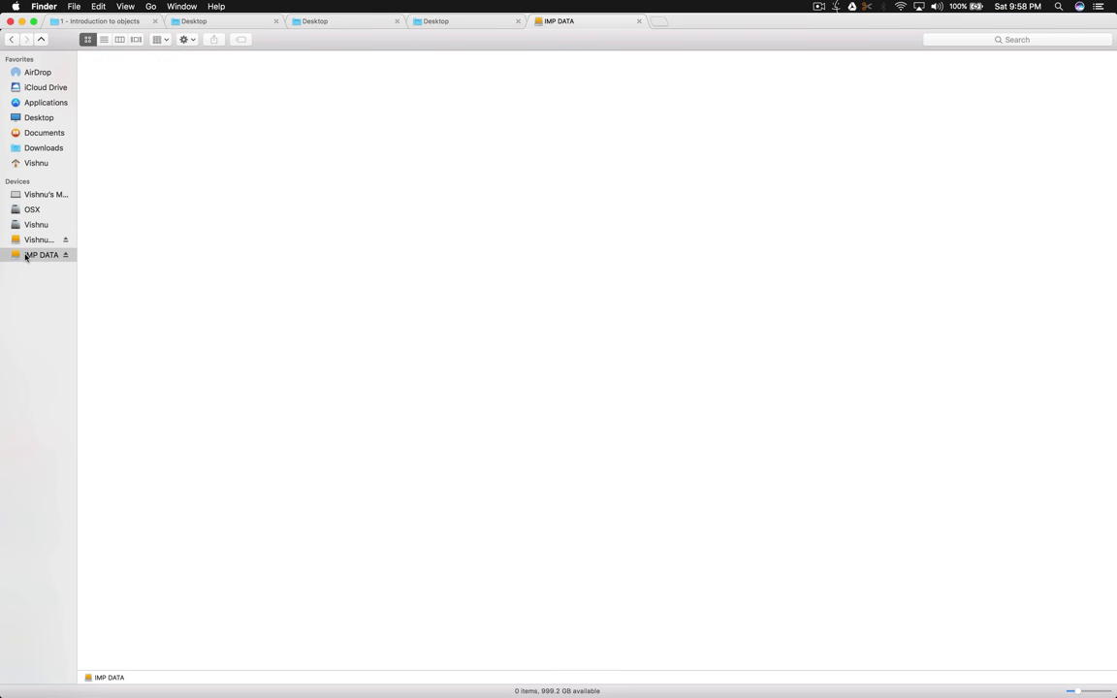
pyautogui.rightClick(116, 205)
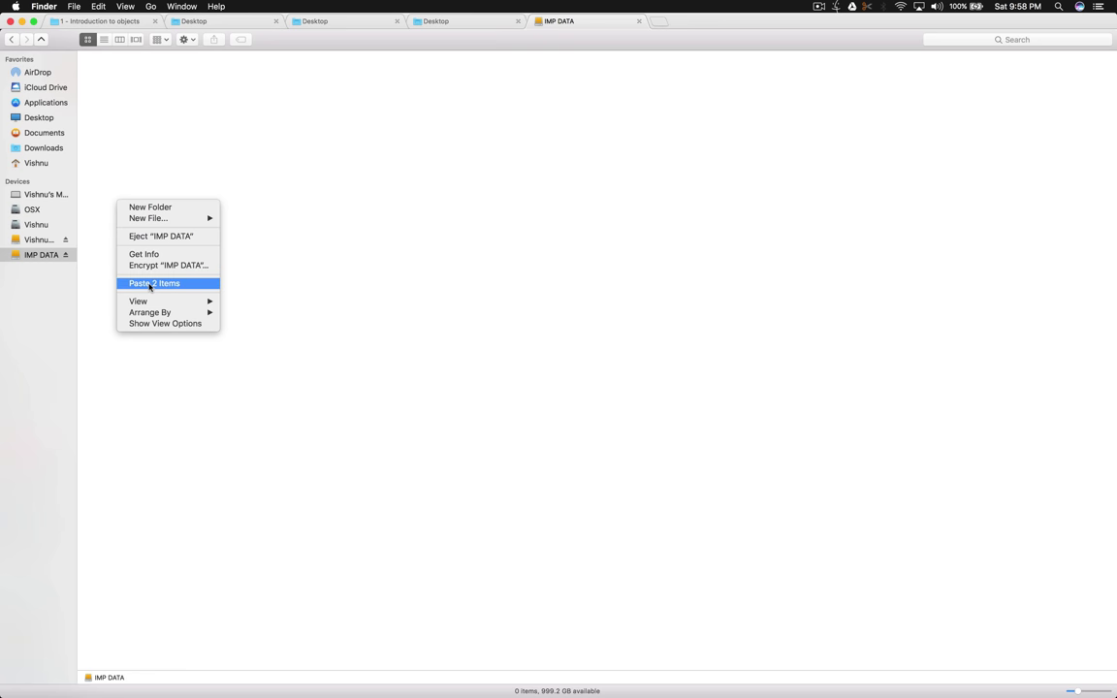
pyautogui.click(149, 284)
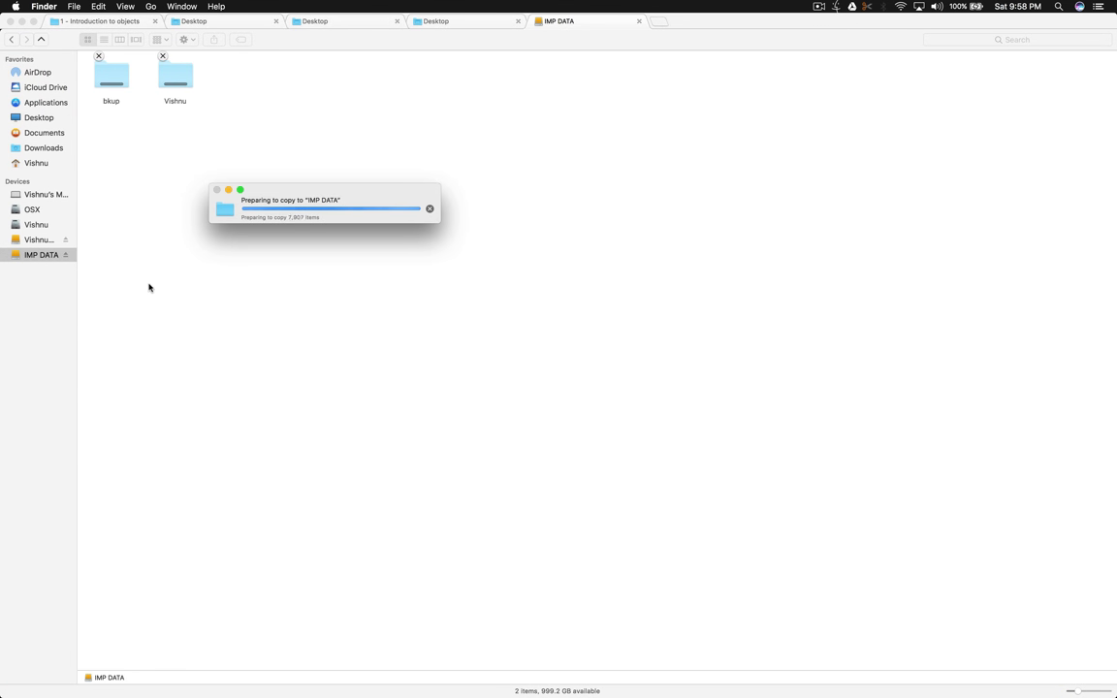